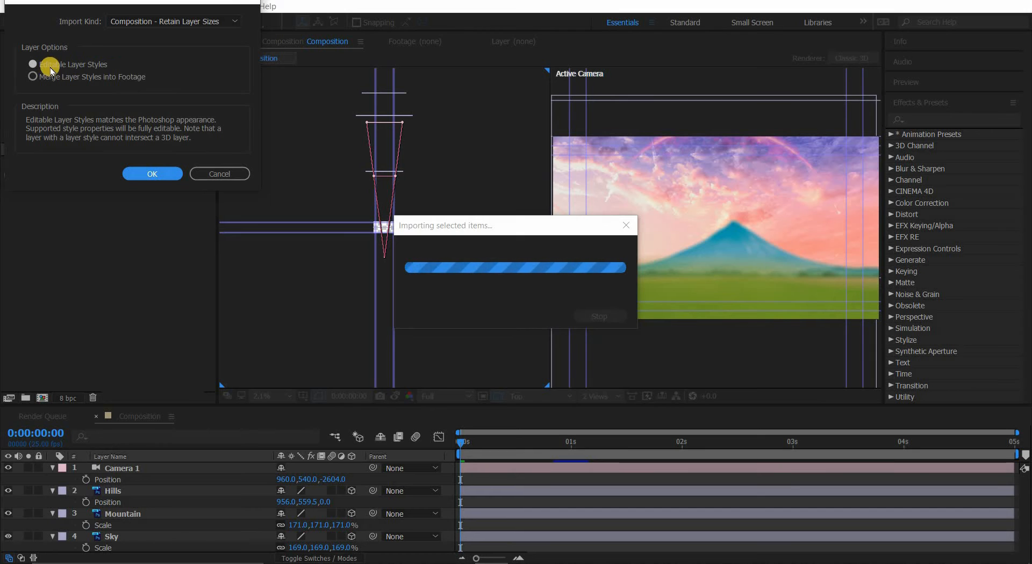
Step: Import the layered file as a composition with retained layer sizes and editable layer styles, and show Composition 2 in a single view
click(152, 174)
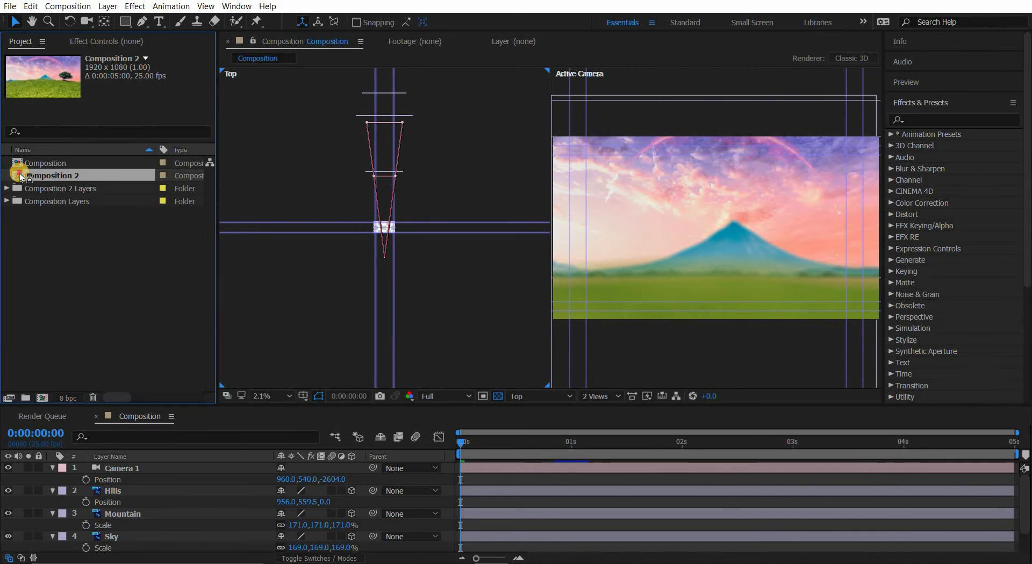
double_click(81, 175)
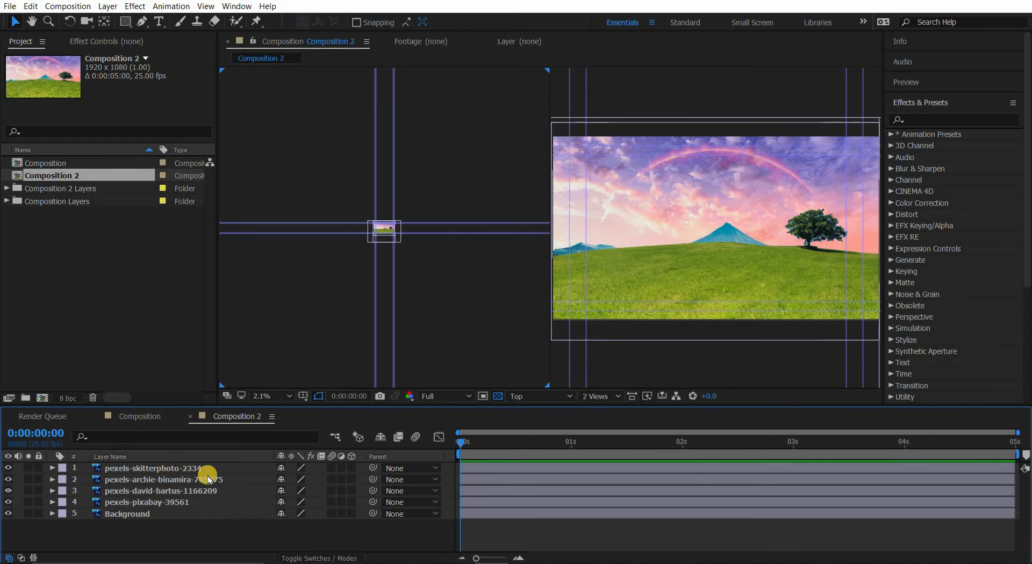
click(591, 397)
click(603, 408)
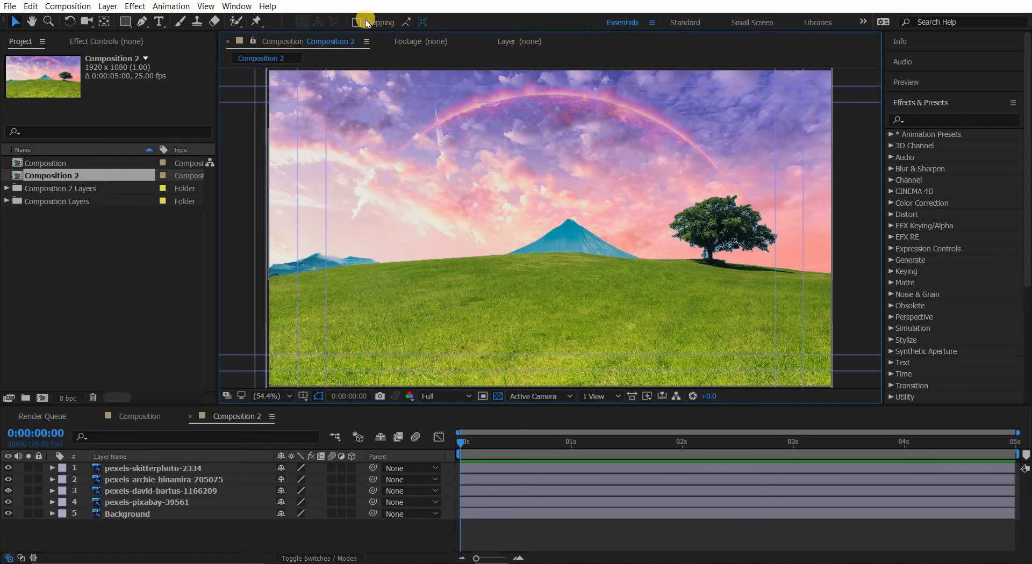
Step: Add a two-node camera with the 200mm preset to Composition 2
click(105, 10)
mouse_move(317, 20)
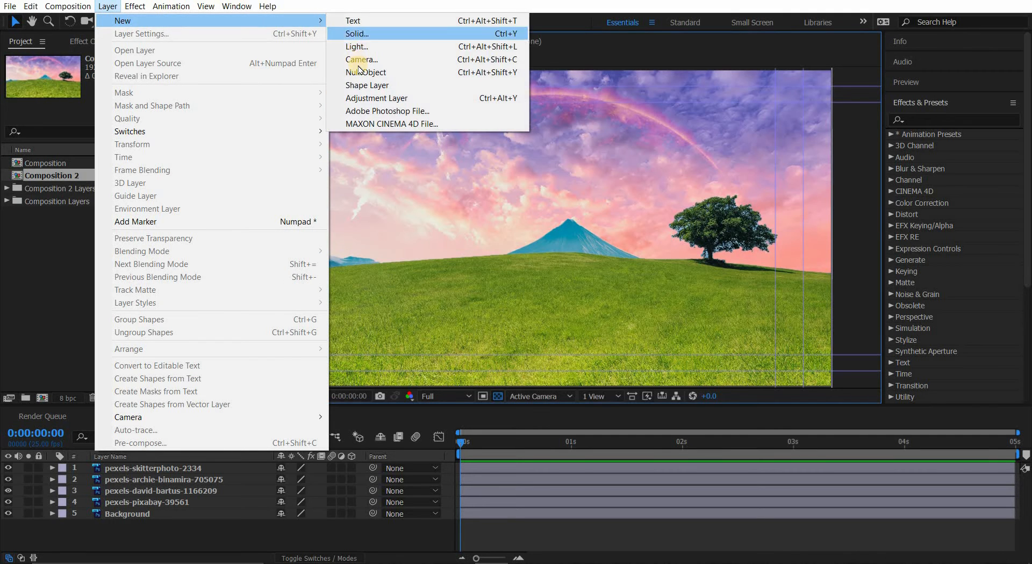
click(358, 60)
click(333, 60)
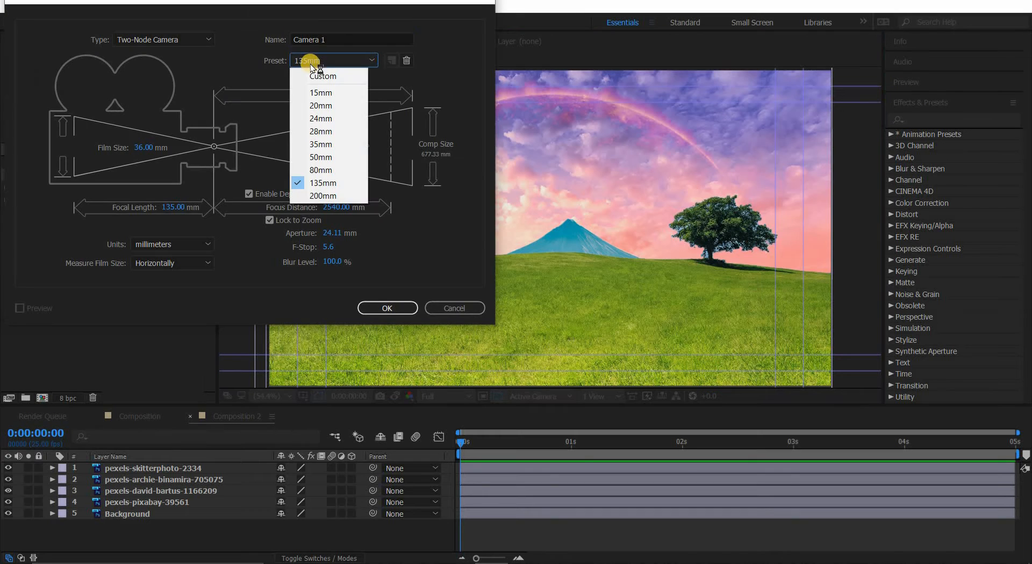
click(334, 196)
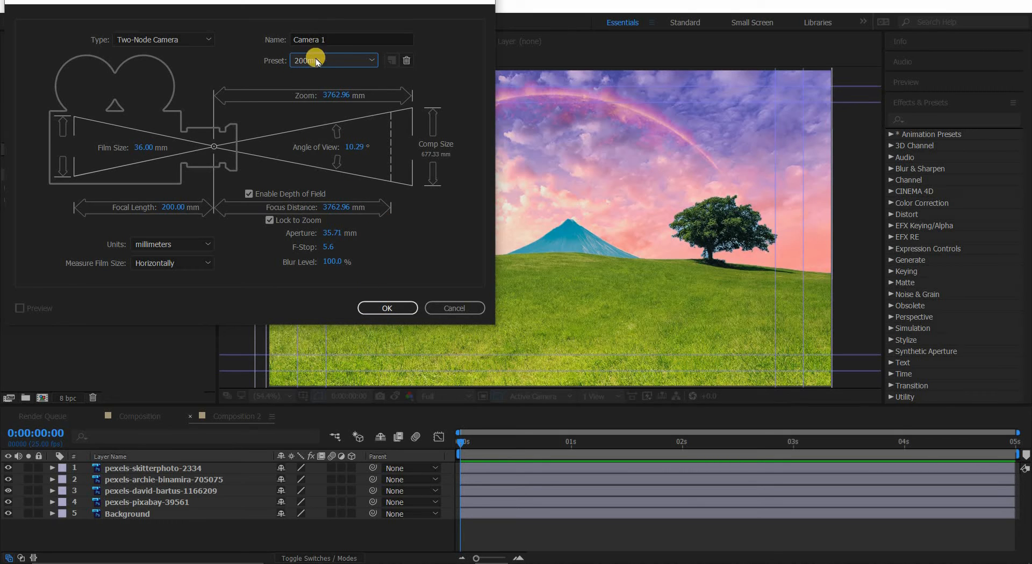
click(378, 308)
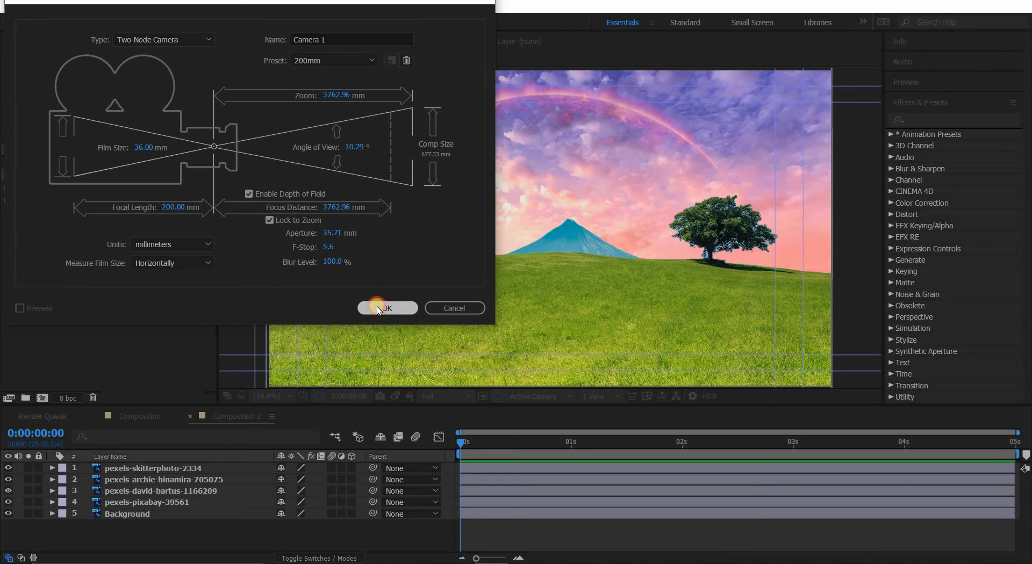
click(249, 115)
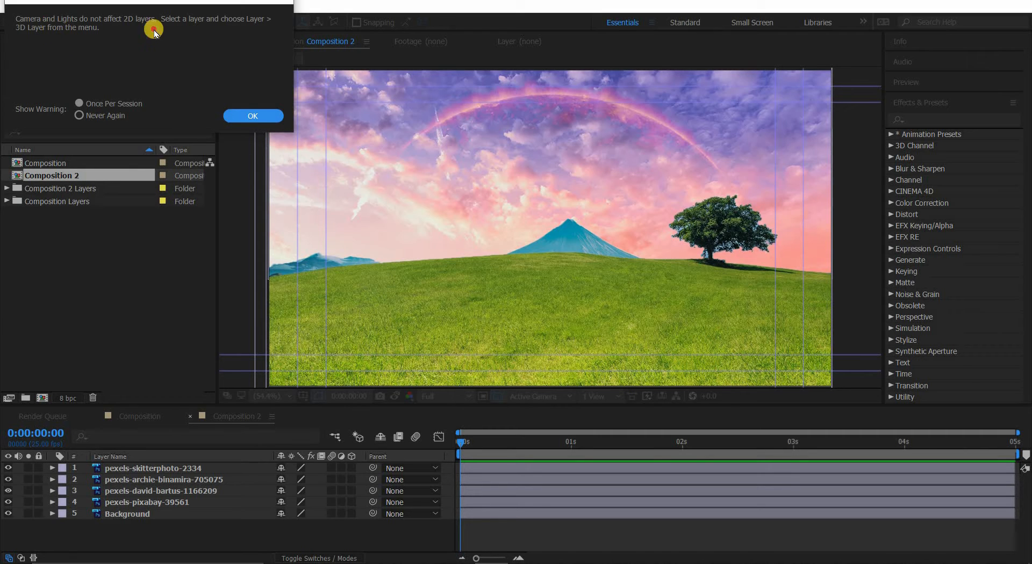
click(256, 115)
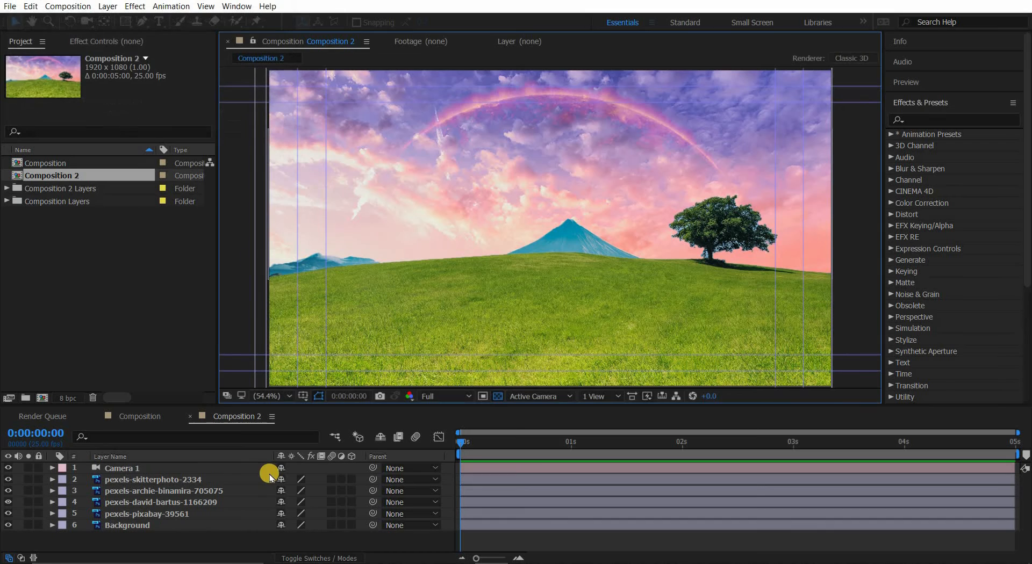
Step: Turn all five image layers below the camera, including Background, into 3D layers
click(162, 479)
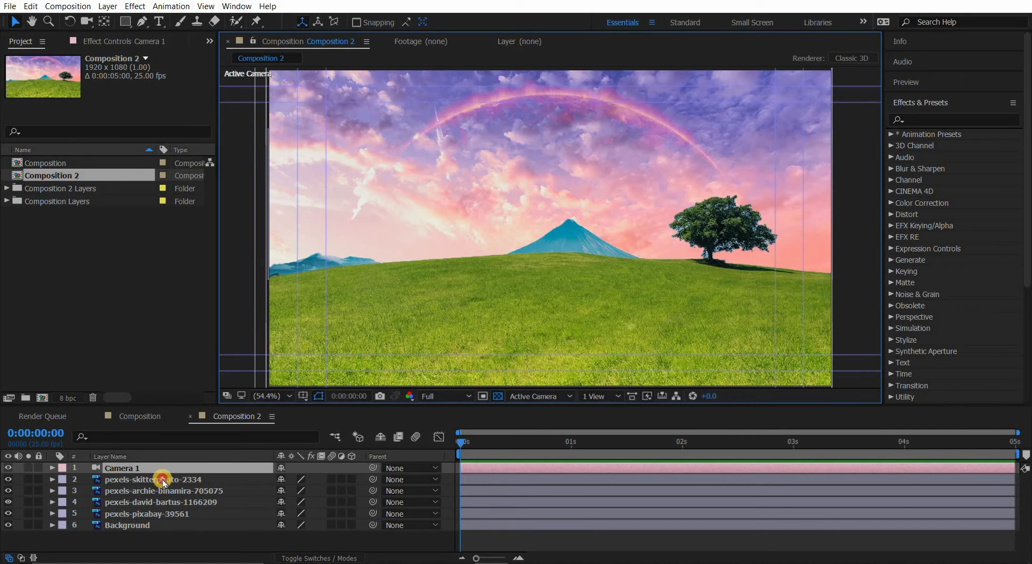
shift+click(154, 525)
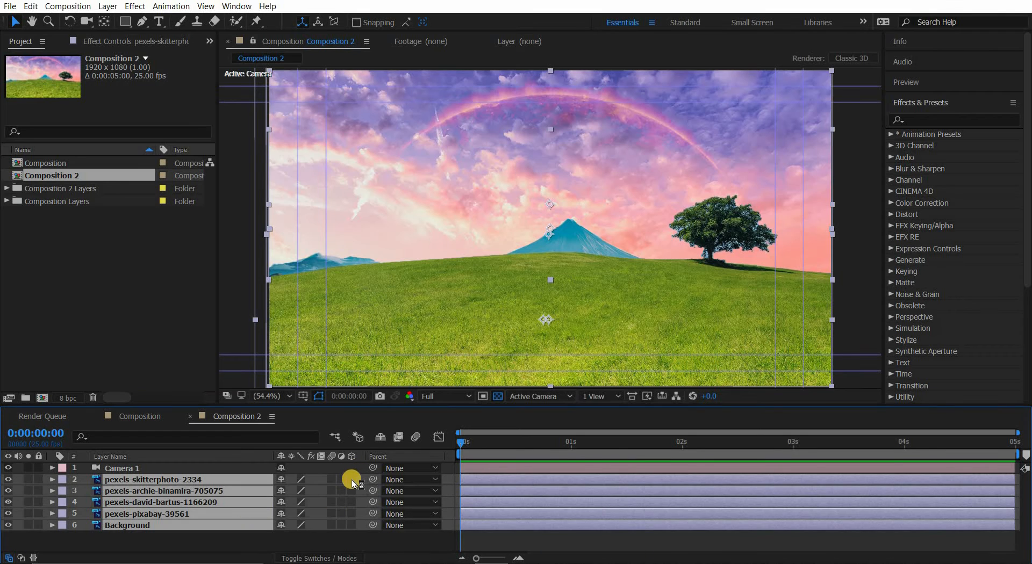
click(351, 479)
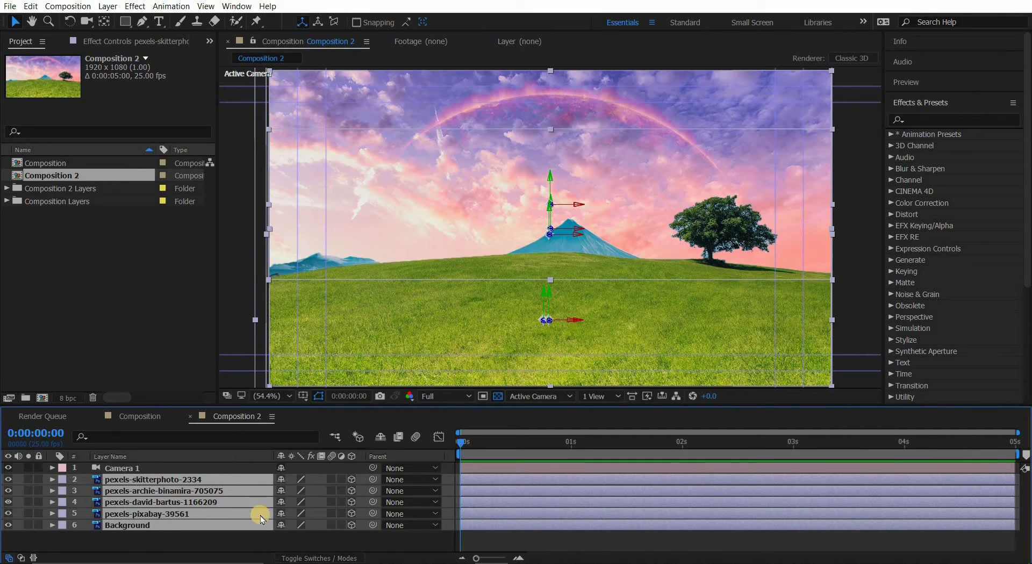
click(155, 539)
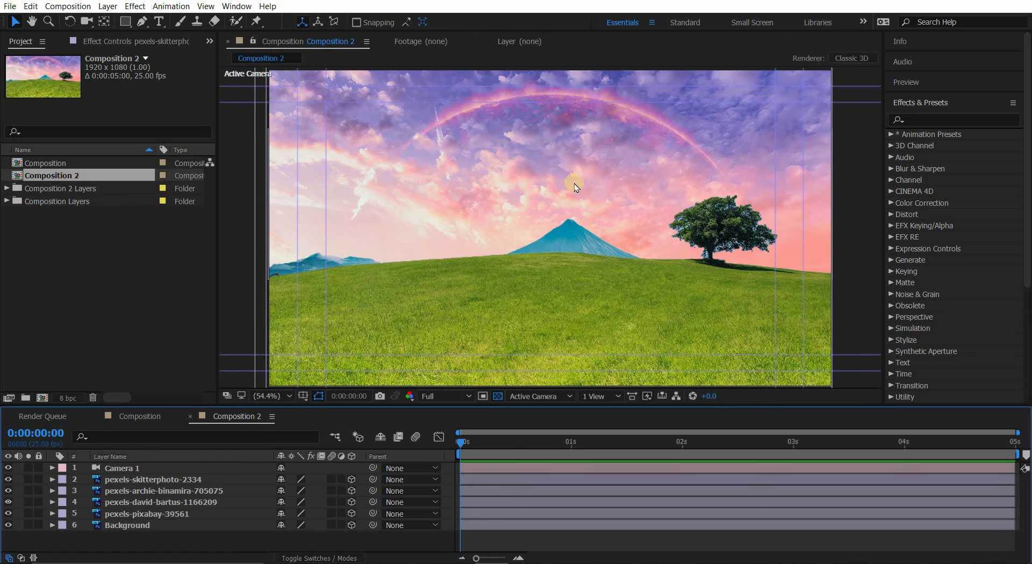
Step: Set the Background layer's Z position to 10000
click(144, 524)
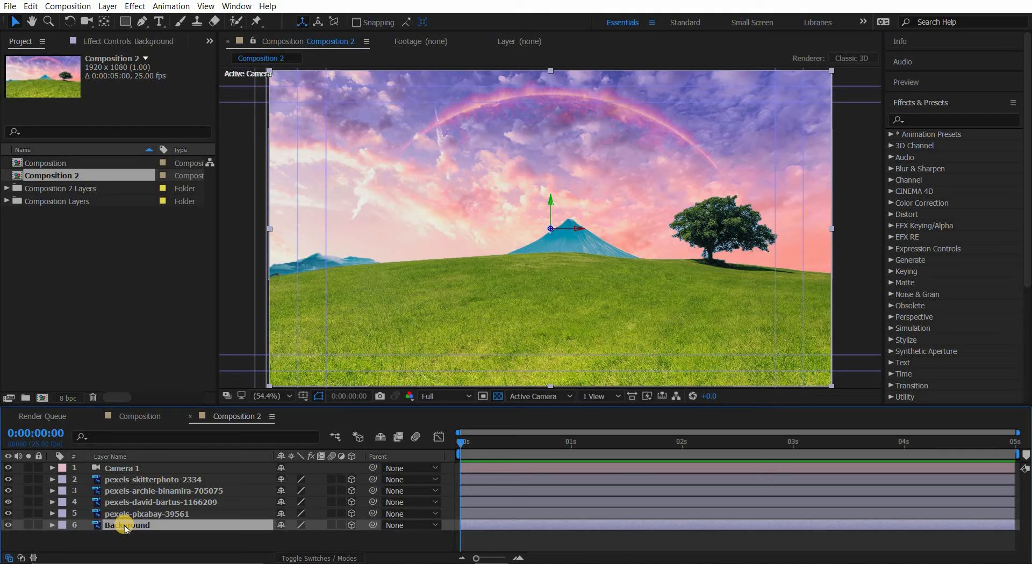
key(p)
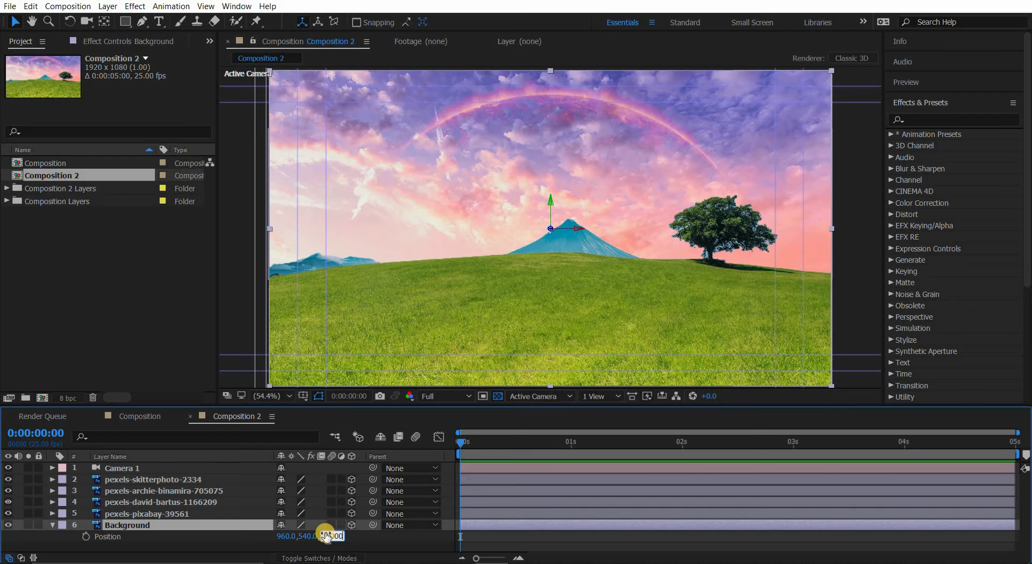
key(Return)
Step: Delete the Background layer from Composition 2
click(119, 525)
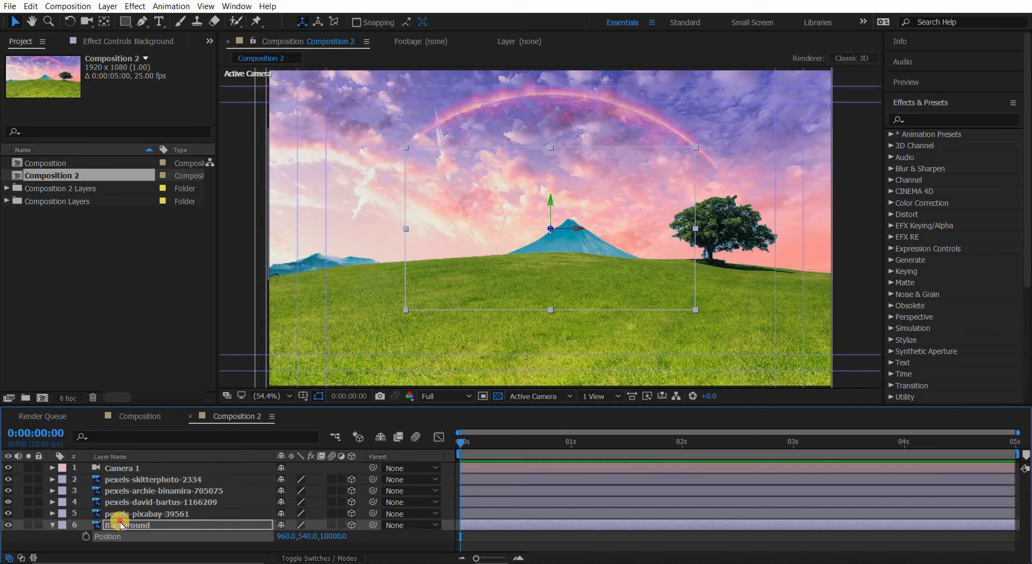
key(Delete)
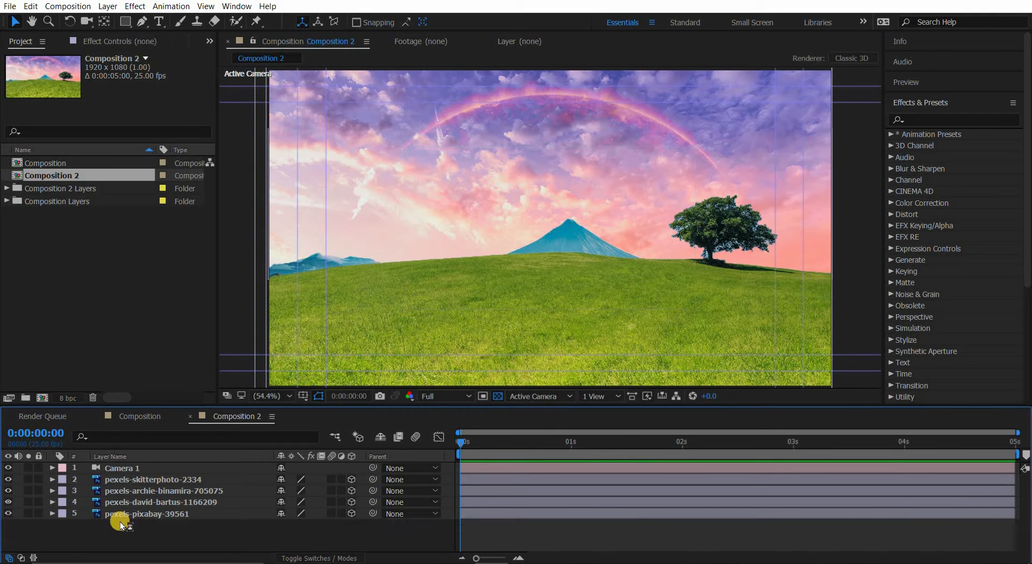
Step: Rename the lowest layer, pexels-pixabay-39561, as Sun
click(144, 511)
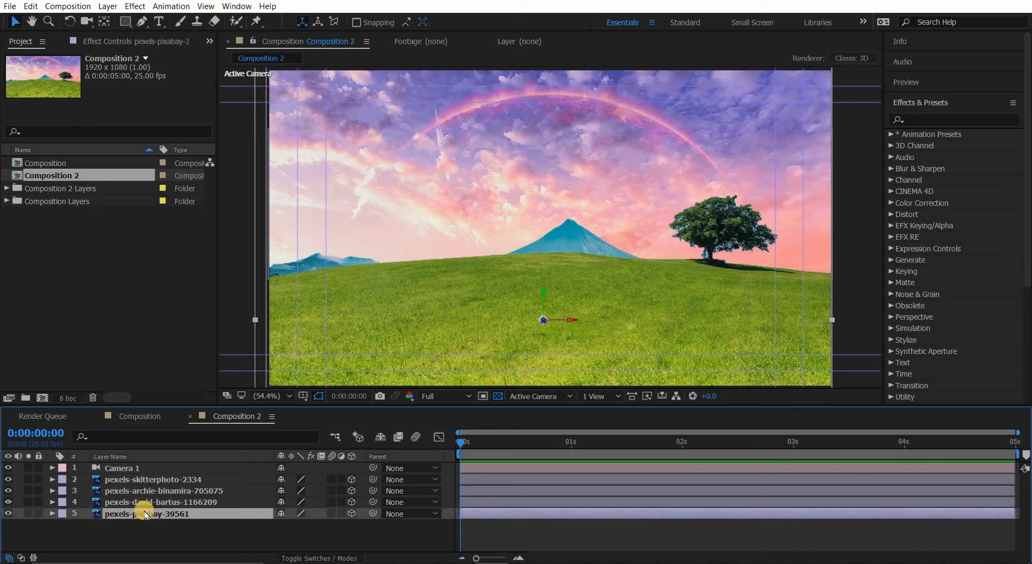
right_click(144, 511)
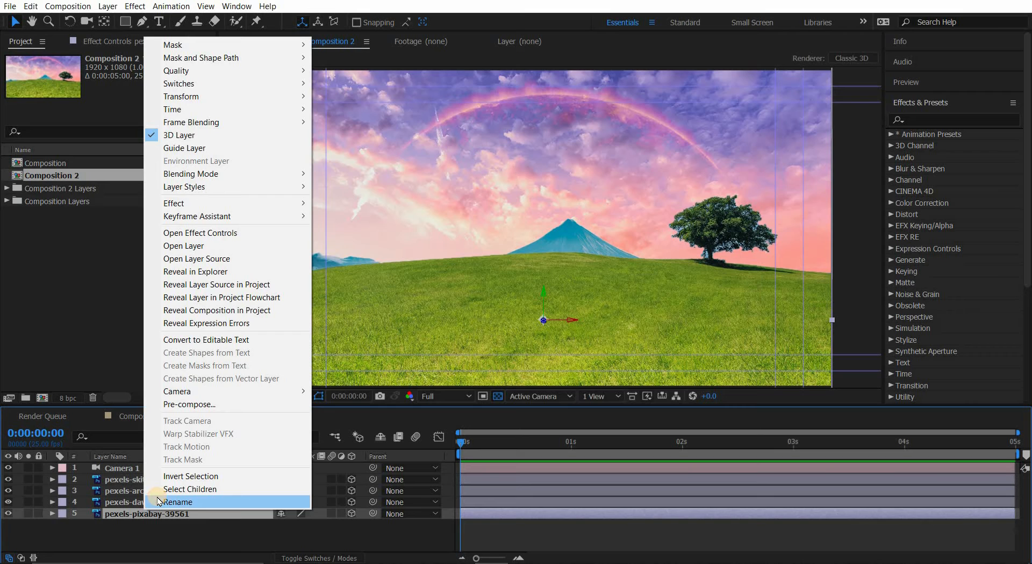
click(159, 501)
text(Sun)
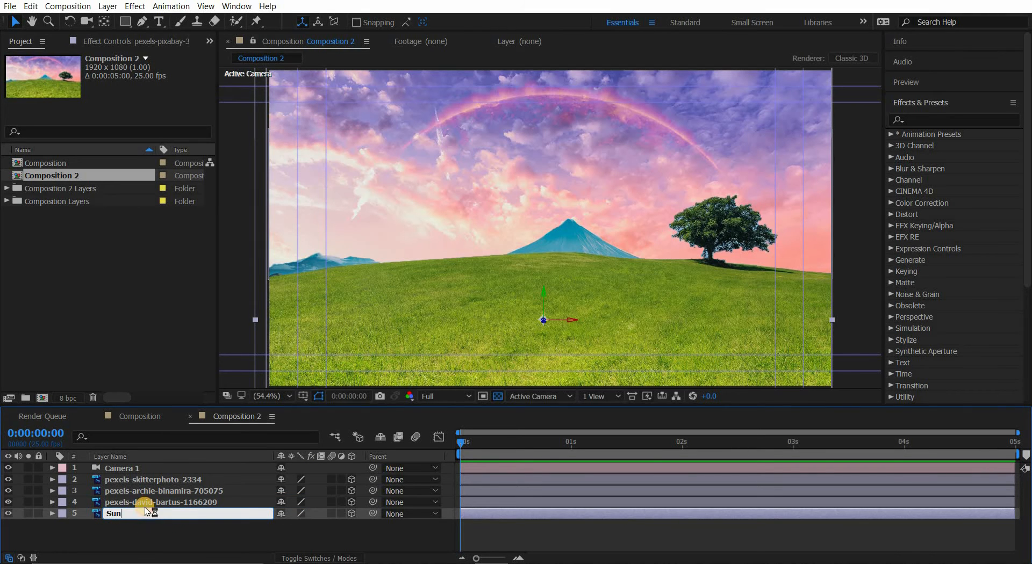
key(Return)
Step: Set the Z position of the Sun layer and of the sky layer directly above it to 10000
click(146, 506)
click(156, 512)
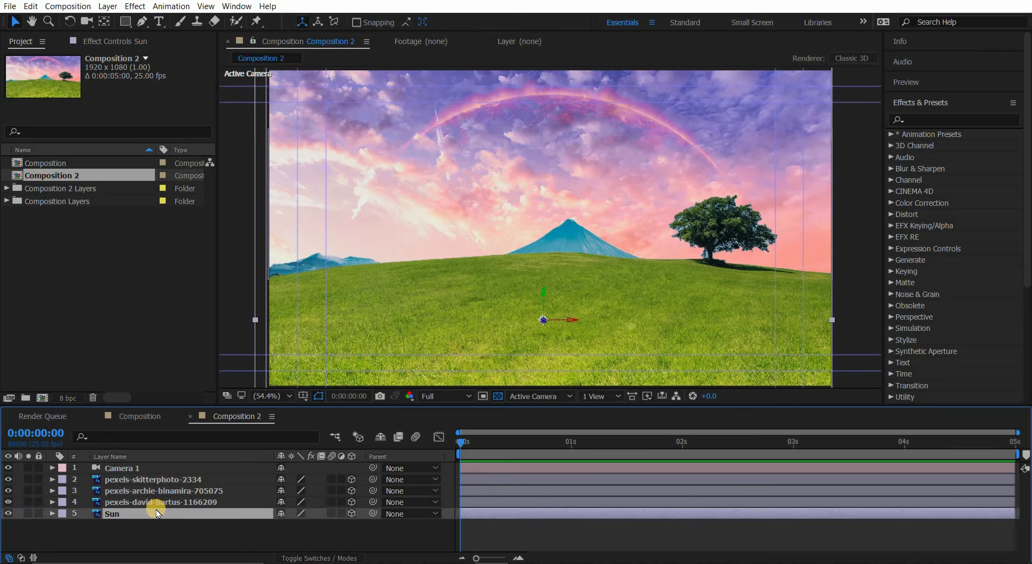
key(p)
key(Return)
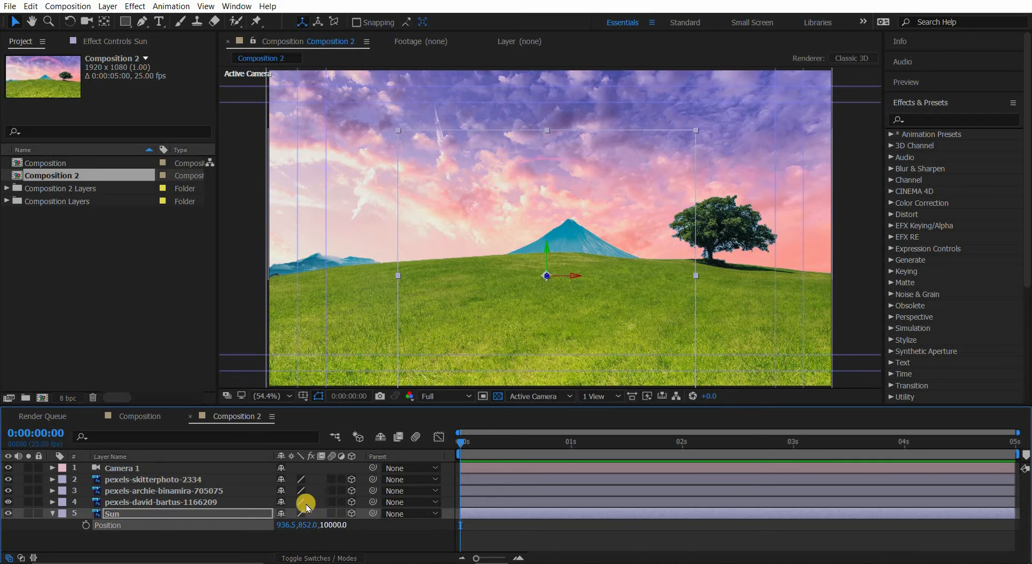
click(136, 503)
key(p)
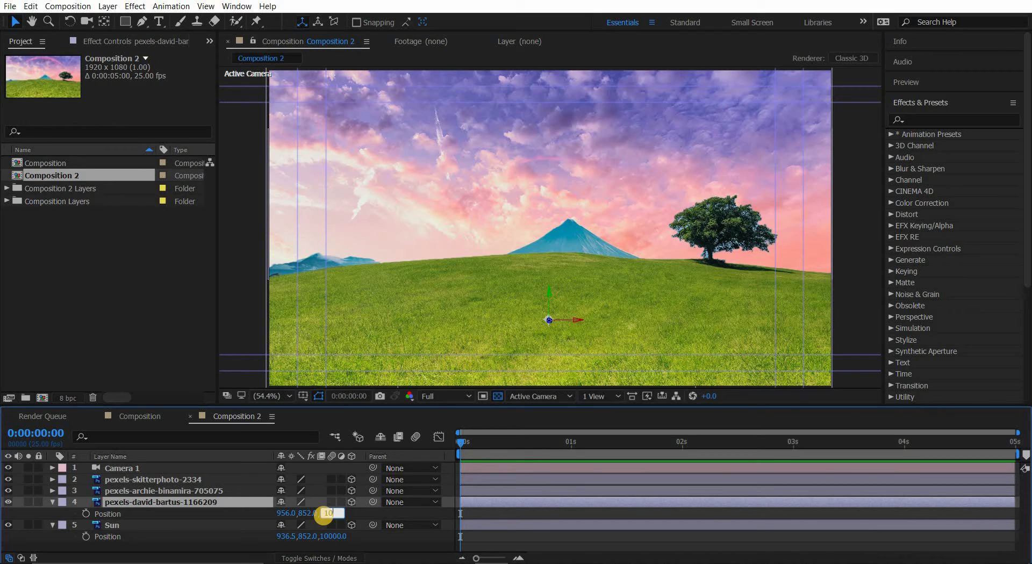
key(Return)
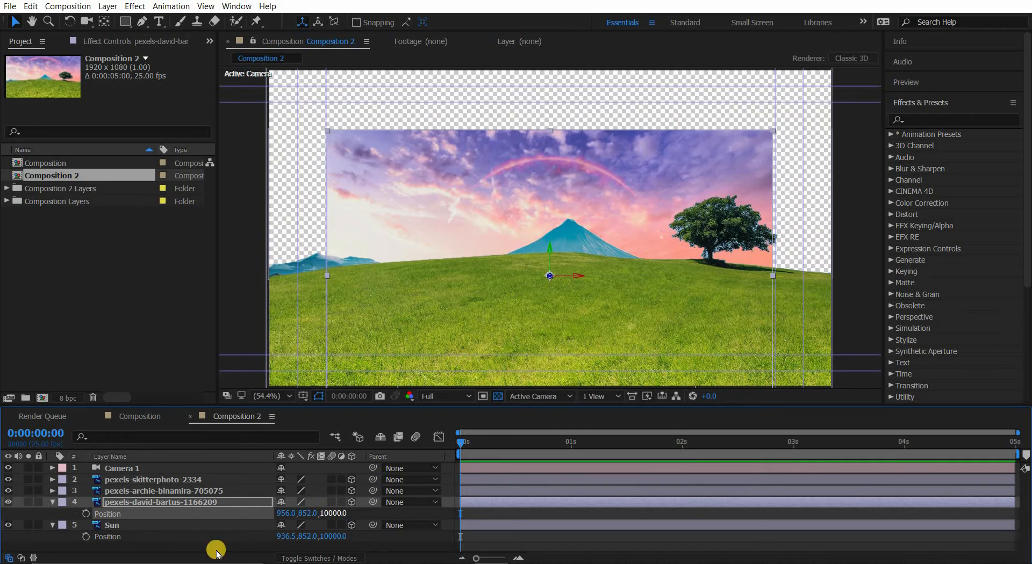
Step: Scale the Sun layer and the sky layer above it together to 194% so the sky fills the frame
click(108, 526)
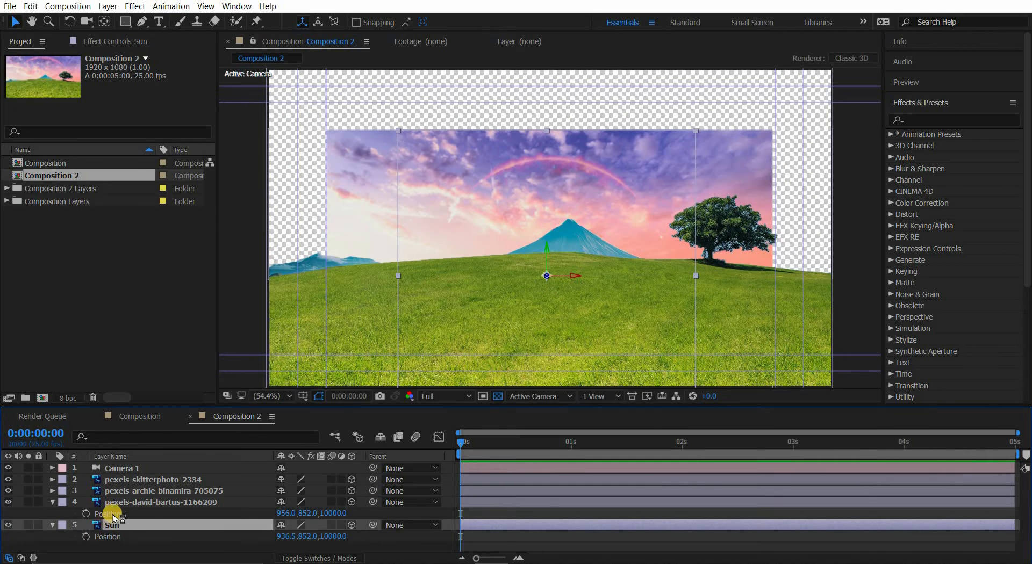
shift+click(125, 503)
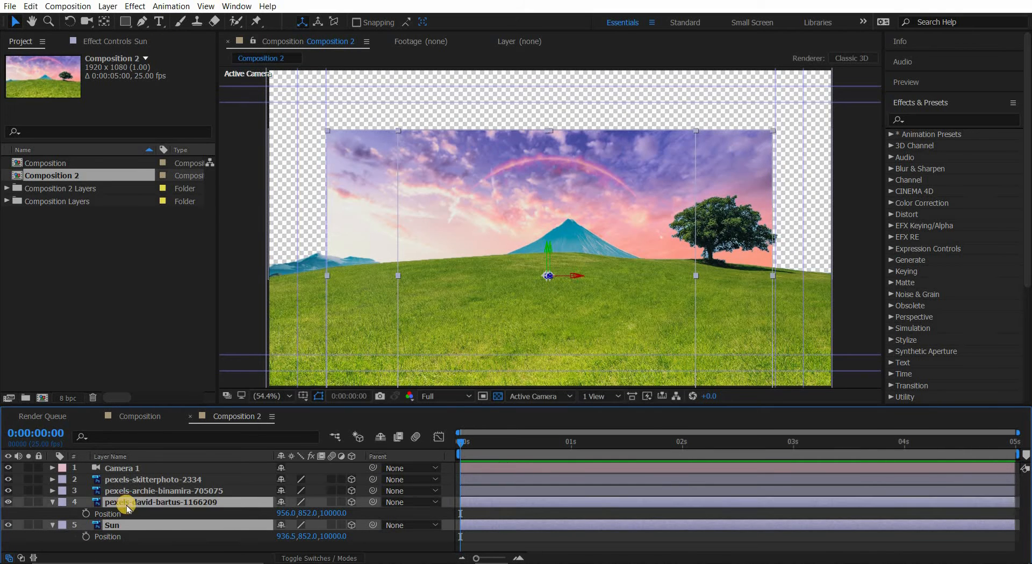
key(s)
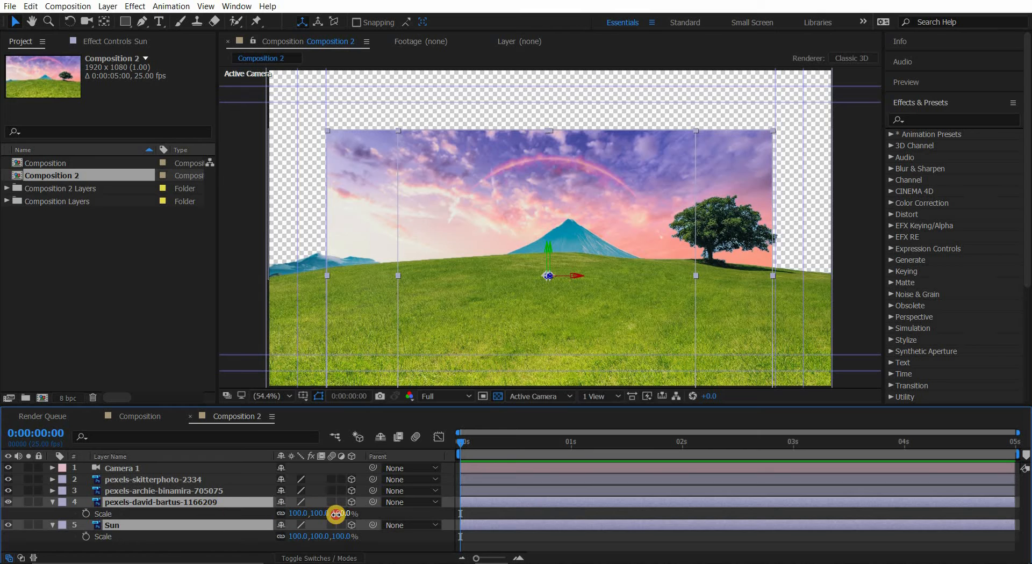
mouse_move(346, 517)
mouse_down()
mouse_move(362, 519)
mouse_move(340, 519)
mouse_up()
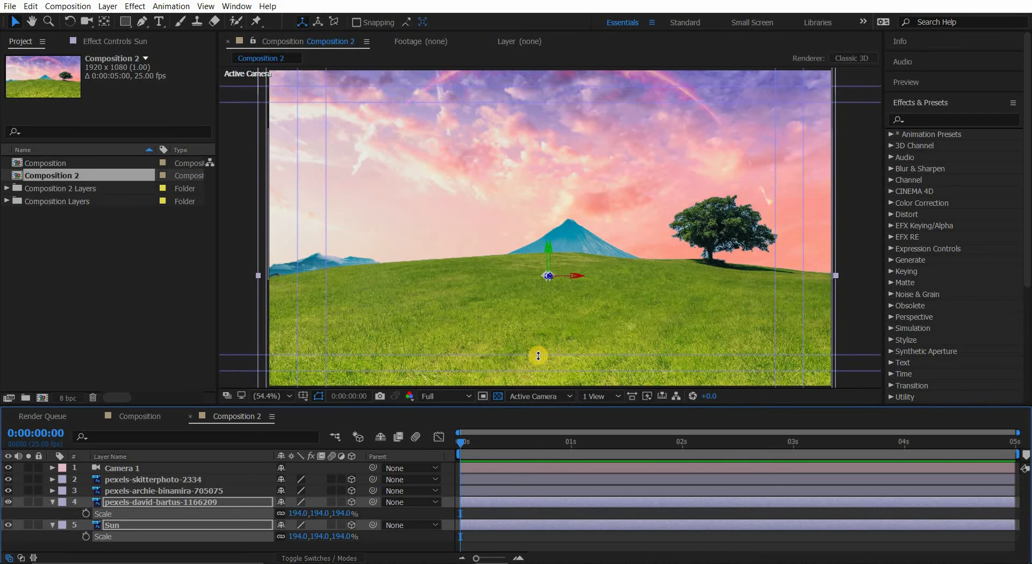
click(151, 490)
Step: Lower the Sun layer by setting its Y position to 1161
click(131, 524)
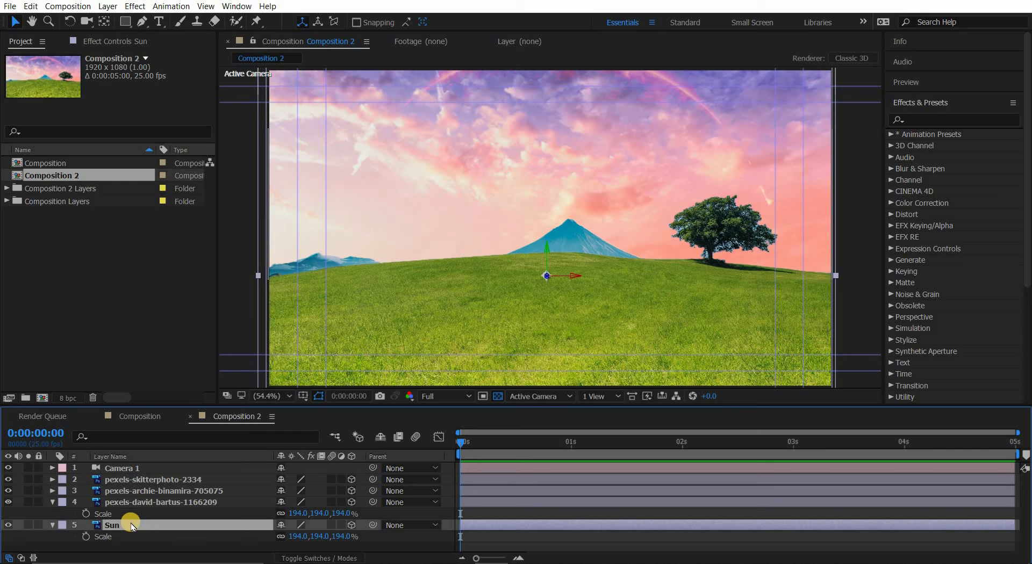
key(p)
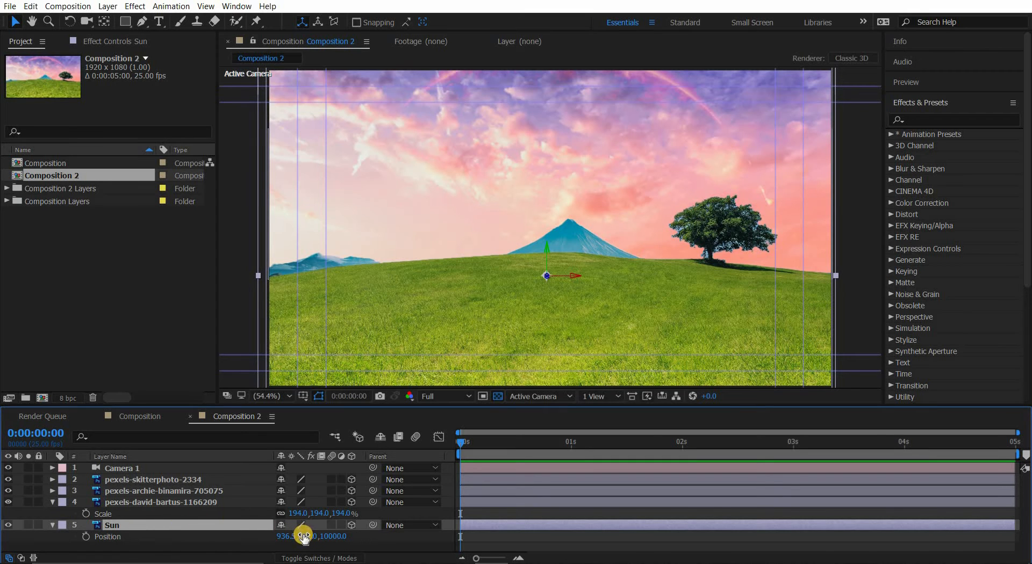
drag(304, 537, 328, 530)
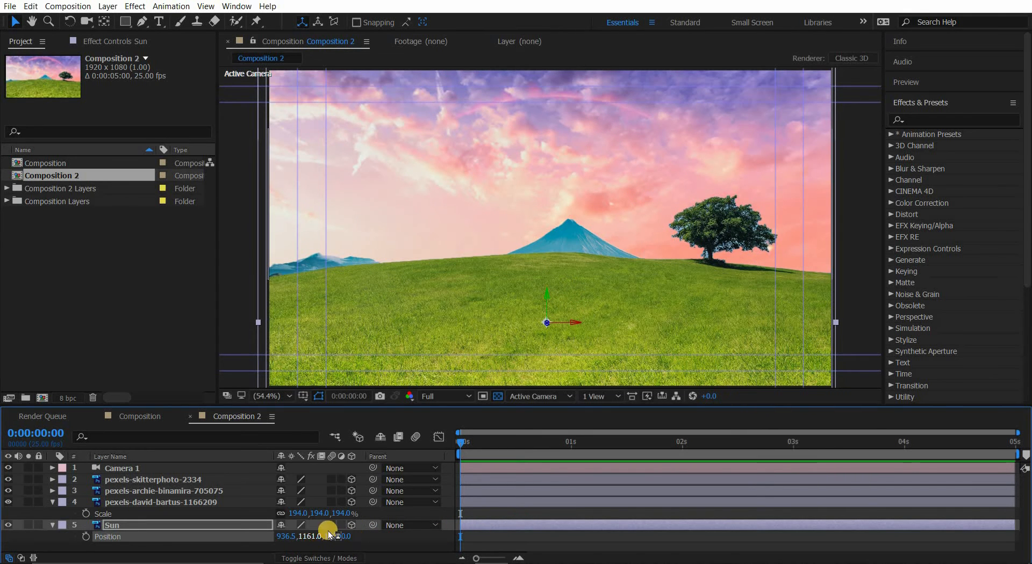
Step: Set the mountain layer's Z position to 5000 and scale it to 153%
click(116, 492)
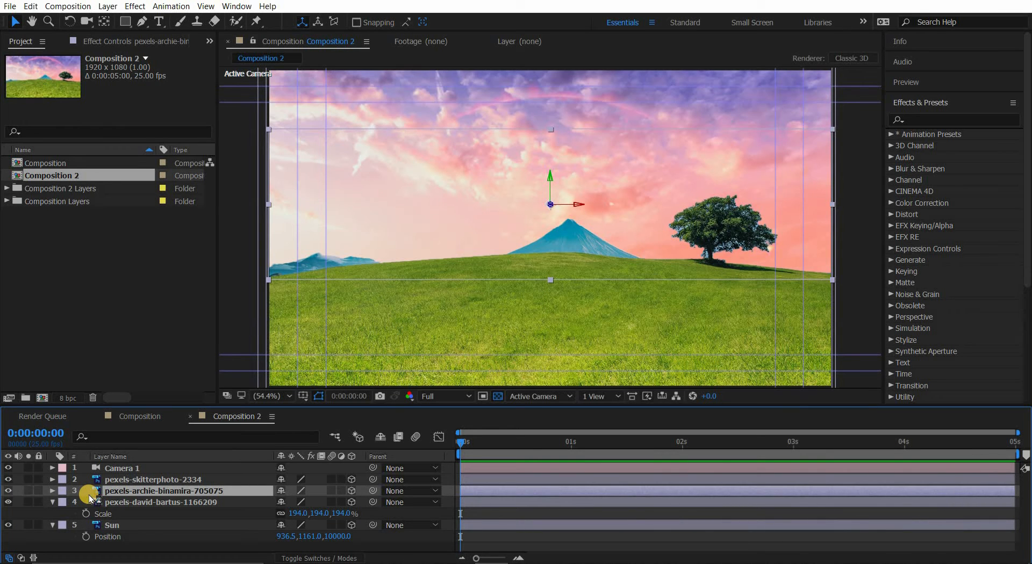
key(p)
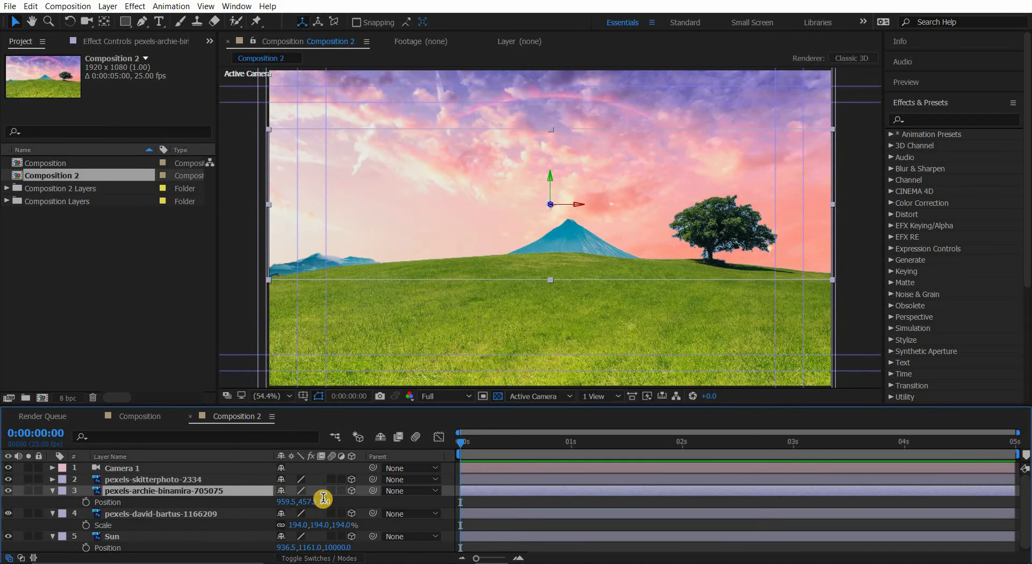
key(Return)
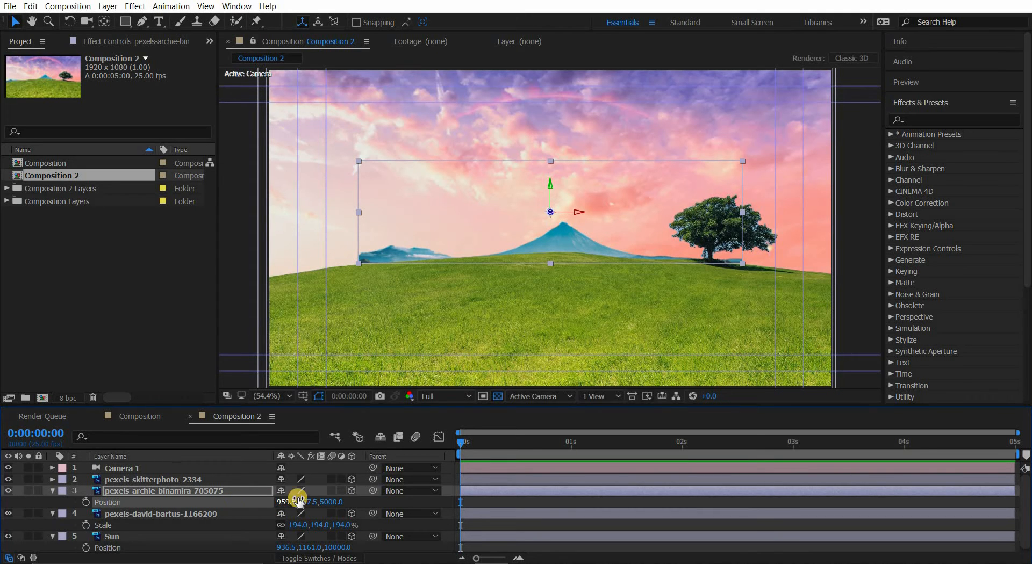
key(s)
drag(298, 502, 390, 499)
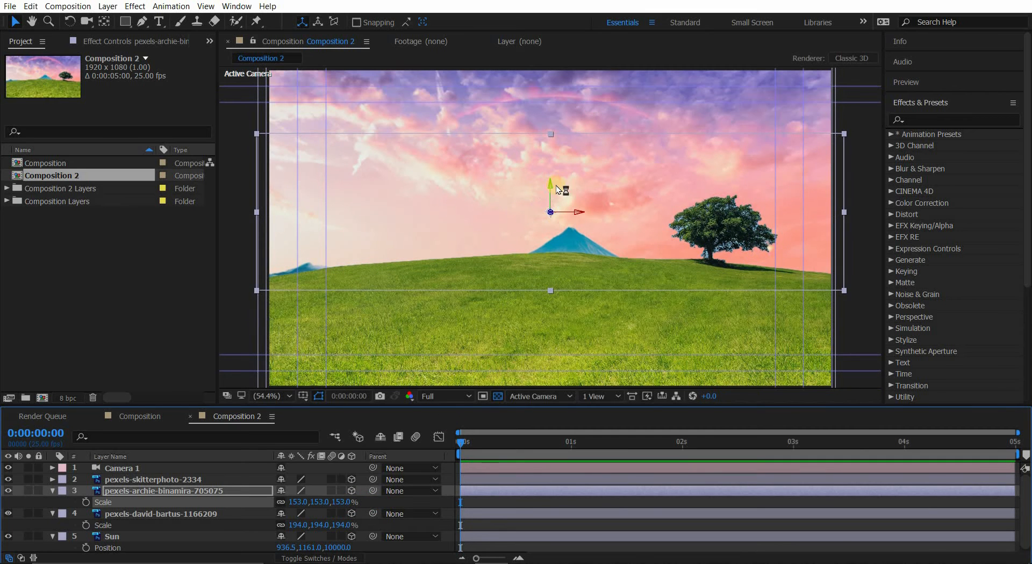
Step: Raise the mountain layer vertically so more of the peak shows above the grassy hill
mouse_move(551, 181)
mouse_down()
mouse_move(550, 163)
mouse_move(551, 175)
mouse_up()
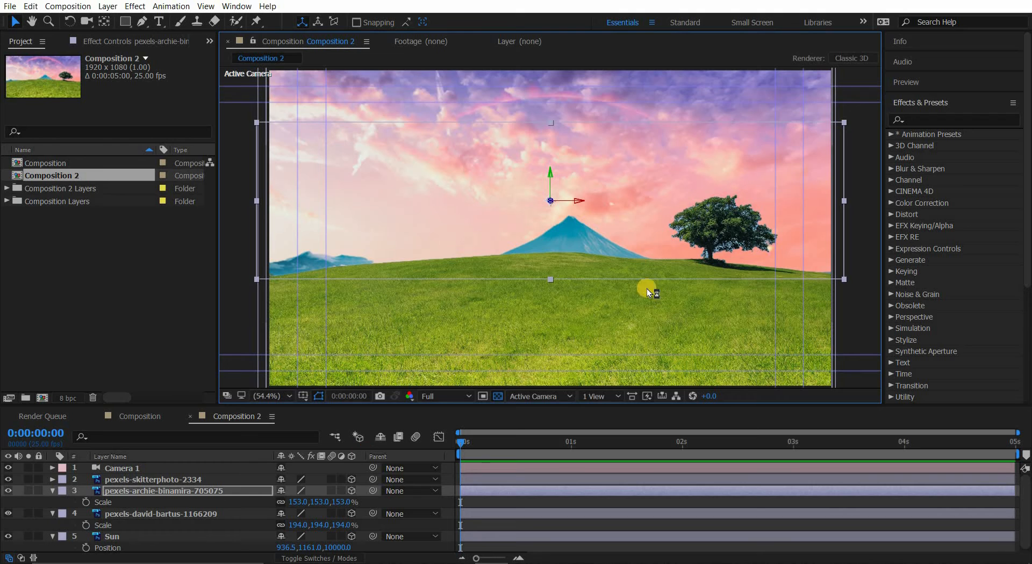
Step: Reveal the camera's position and inspect the layer spacing in a Top view beside the camera view at 1.5% magnification
click(129, 469)
key(p)
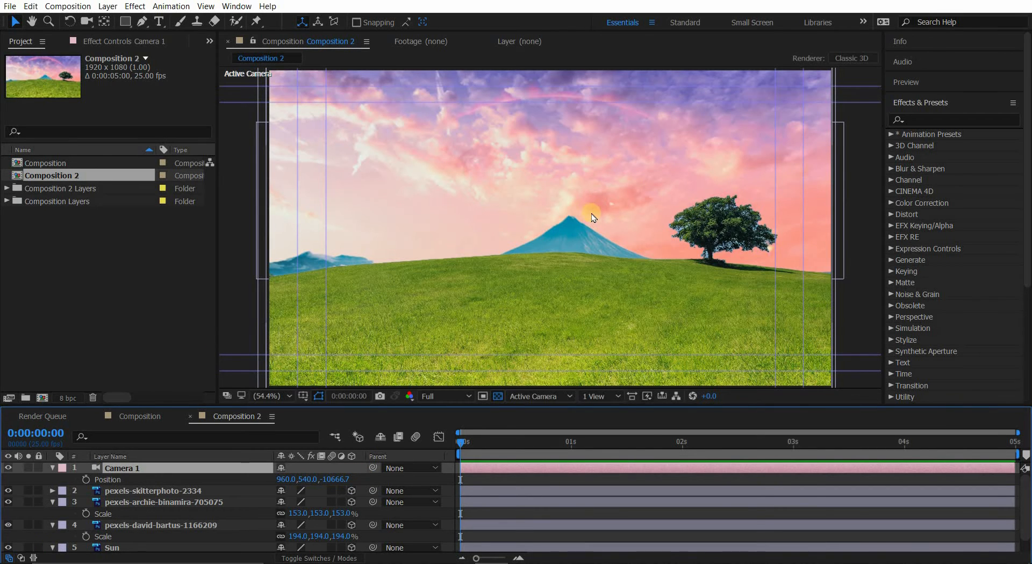
click(614, 403)
click(628, 422)
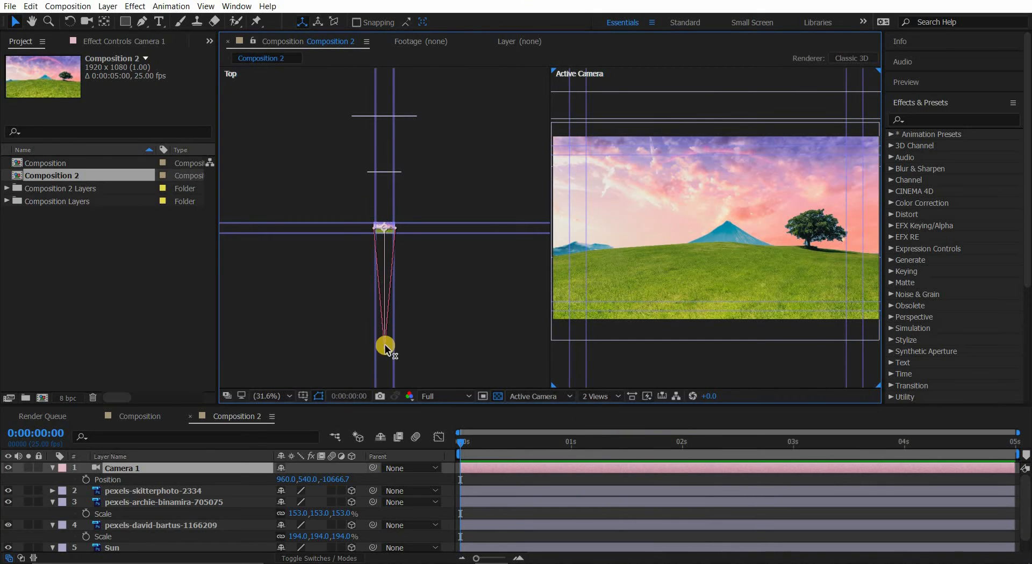
click(384, 352)
click(271, 398)
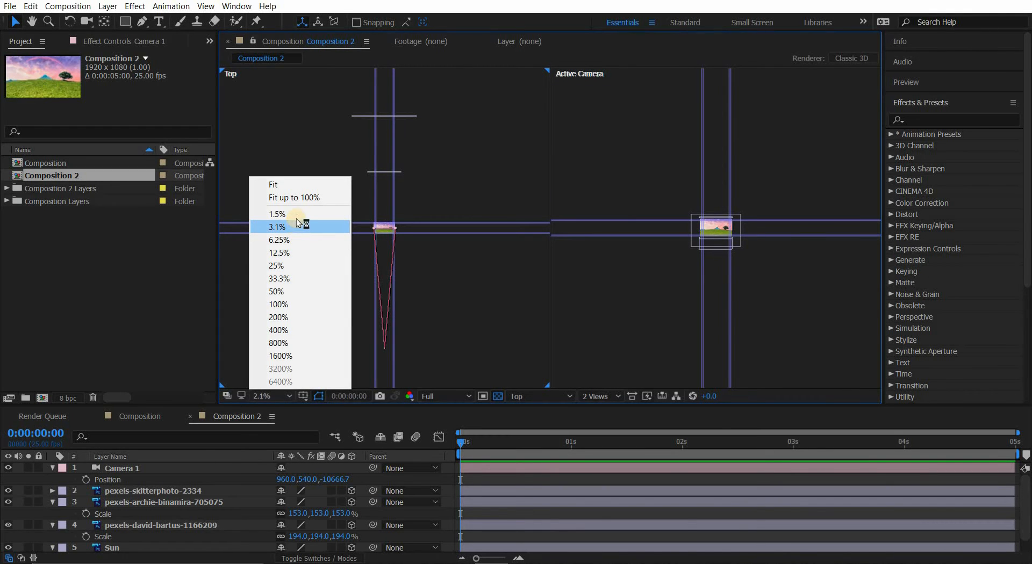
click(296, 215)
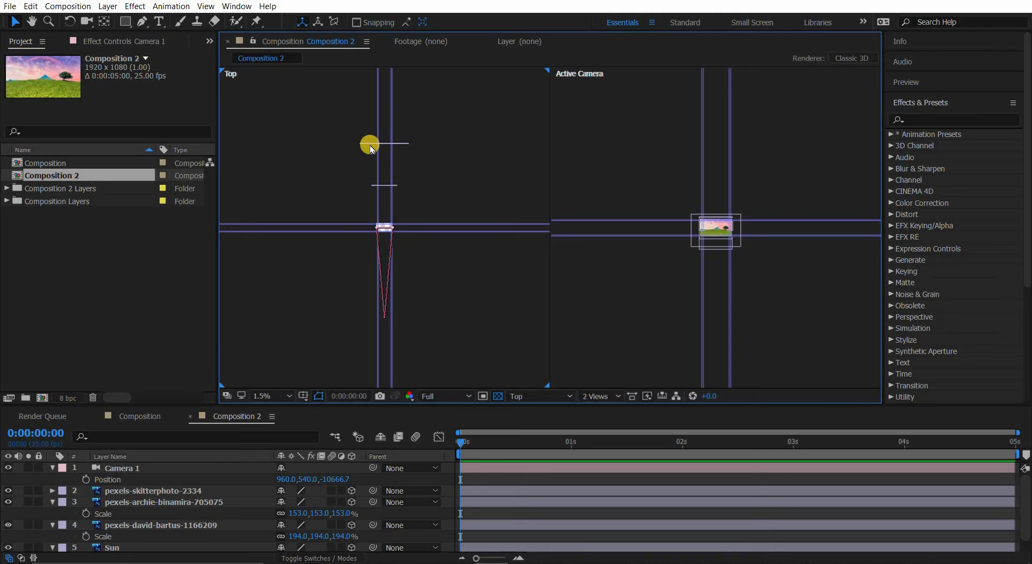
Step: Return to a single Active Camera view fitted to the viewer
click(271, 396)
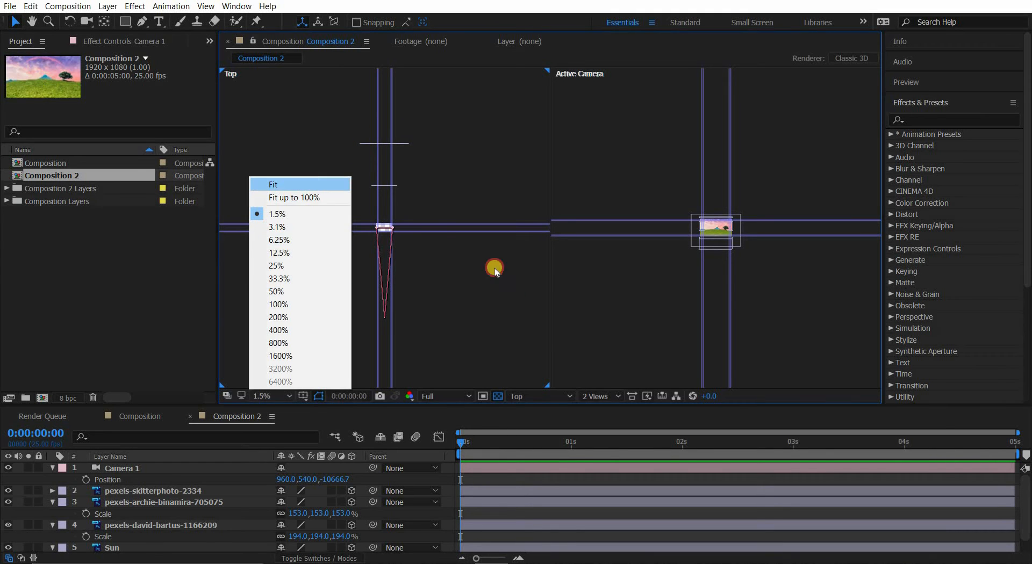
click(273, 185)
click(599, 399)
click(608, 411)
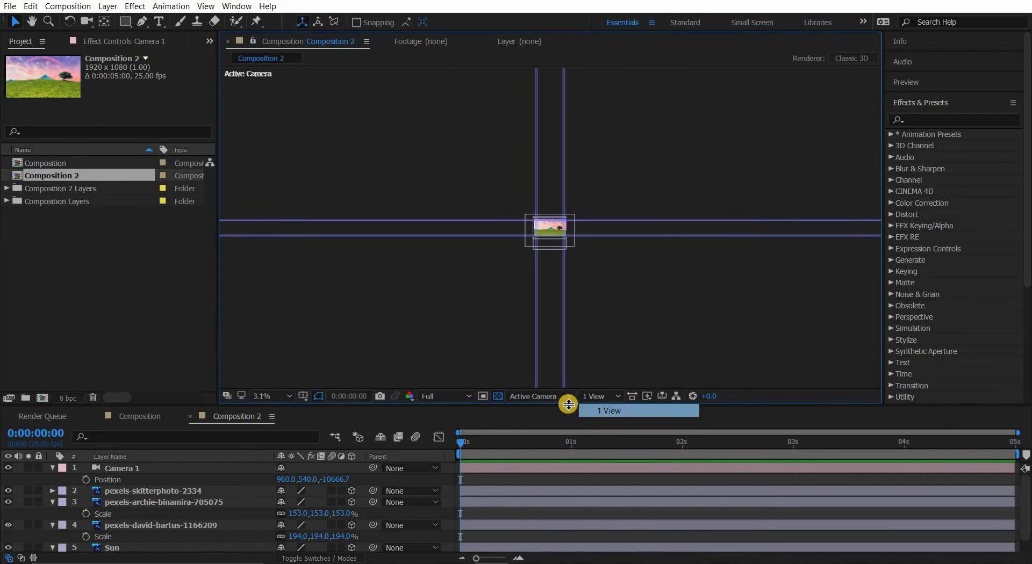
click(271, 396)
click(273, 184)
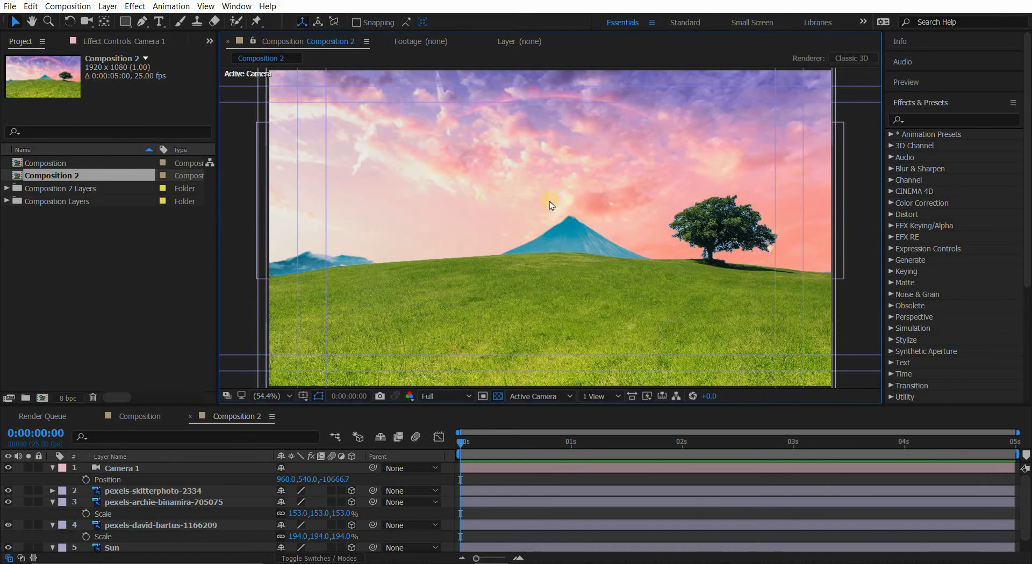
Step: Blur the distant layers by setting Camera 1's aperture to 487.2 pixels
click(66, 469)
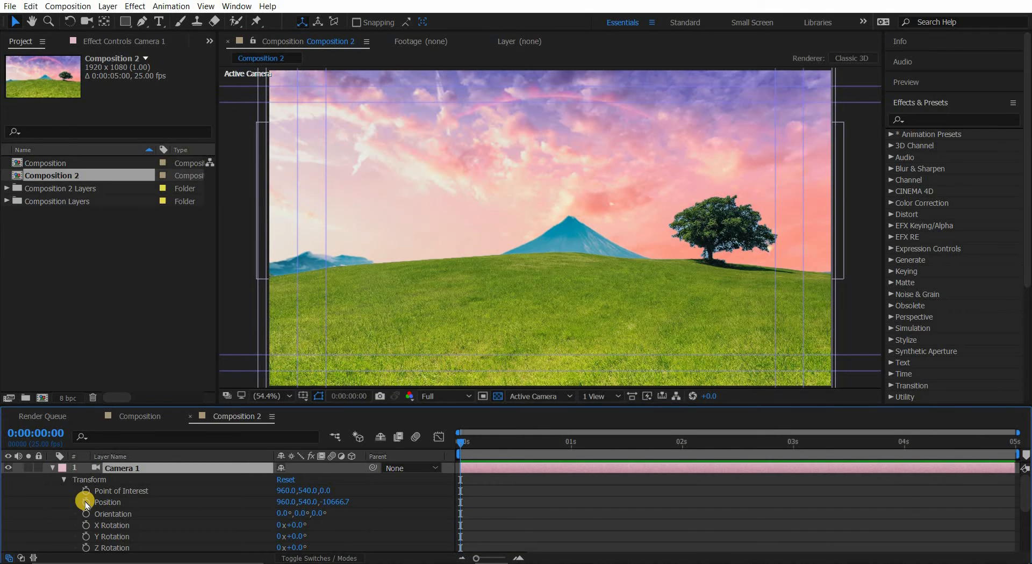
scroll(586, 507, down, 2)
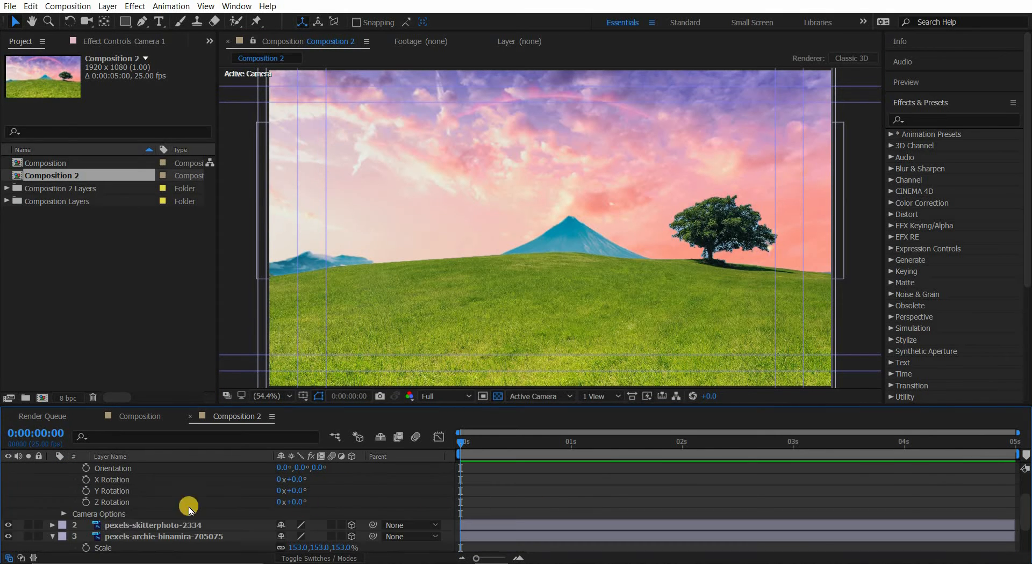
click(62, 513)
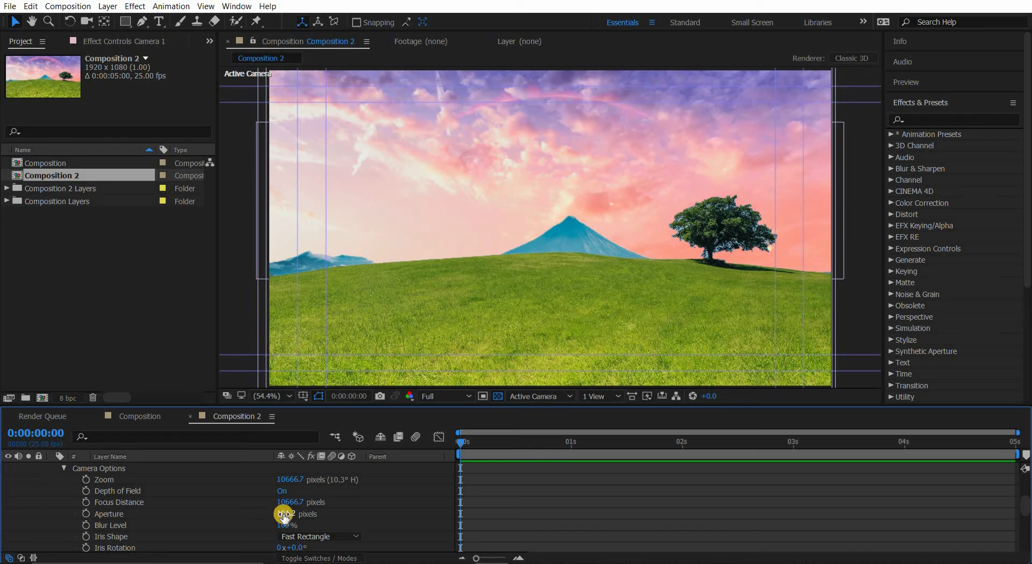
drag(284, 516, 524, 508)
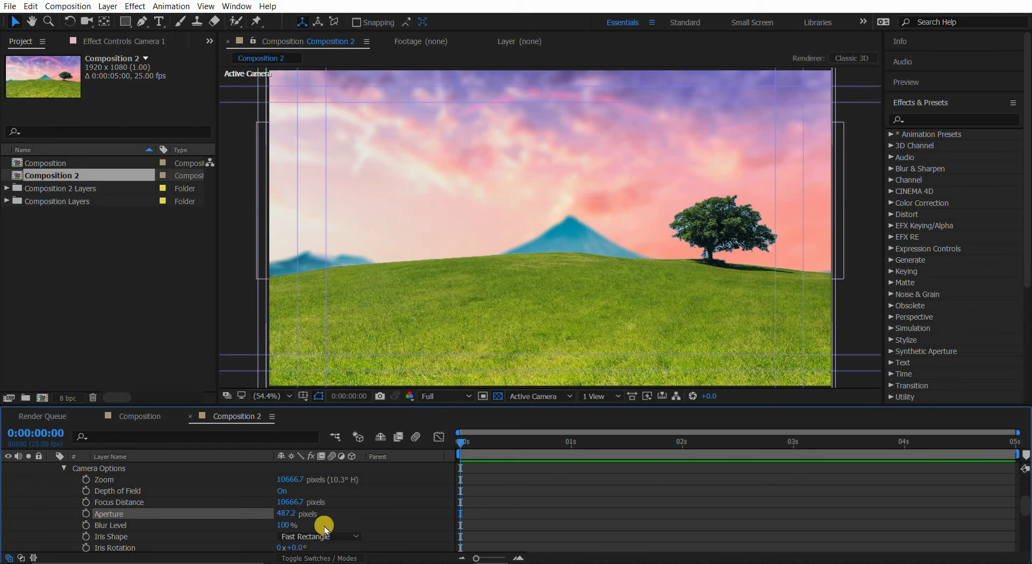
scroll(124, 499, up, 5)
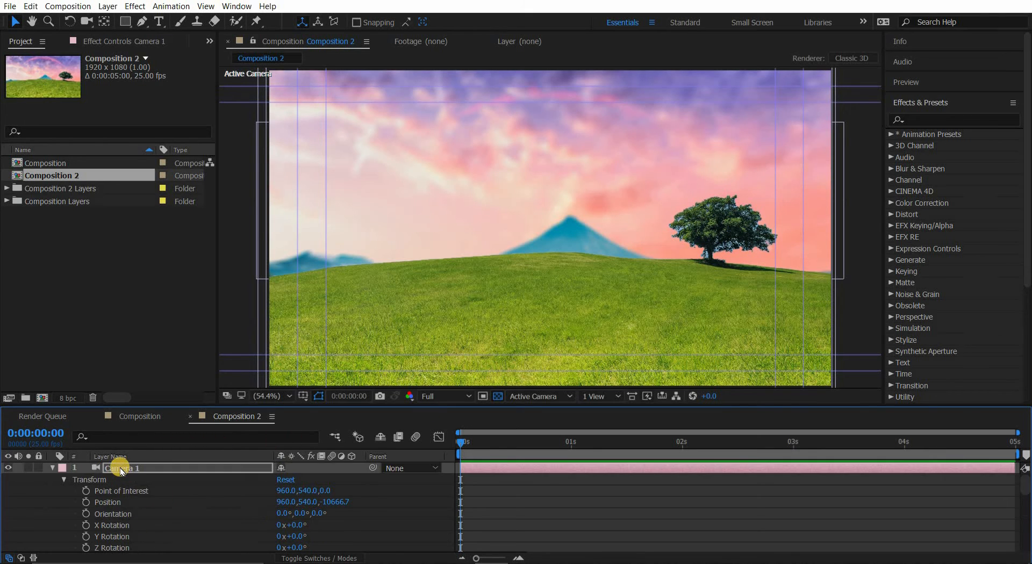
click(46, 469)
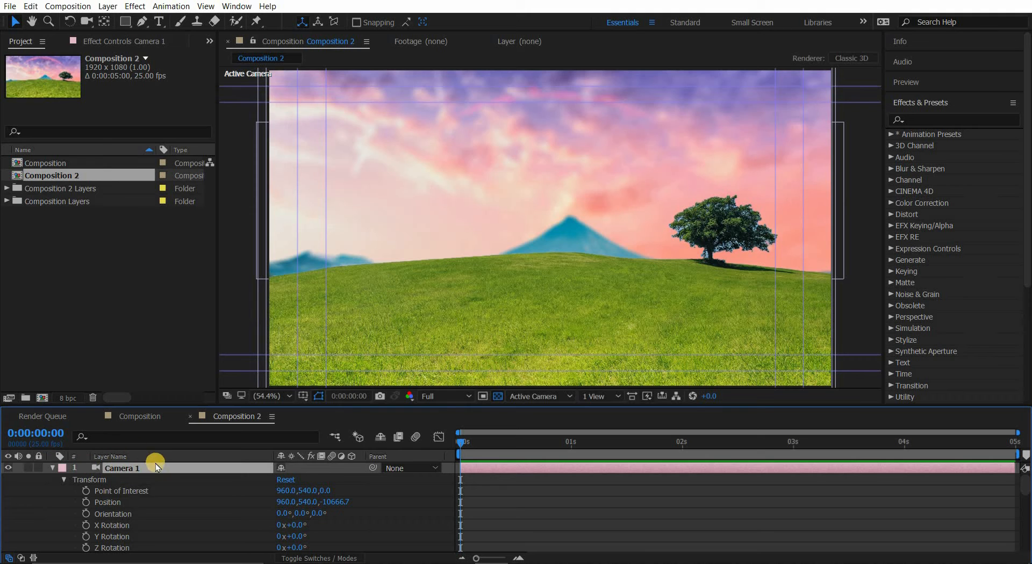
Step: Add a null object to the composition and make it a 3D layer
click(108, 6)
mouse_move(129, 21)
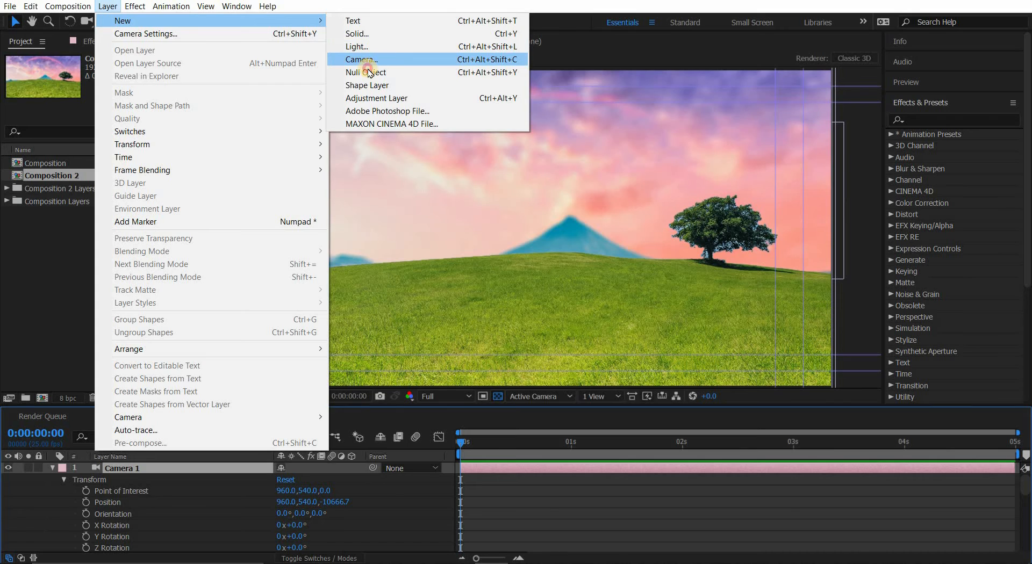
click(369, 73)
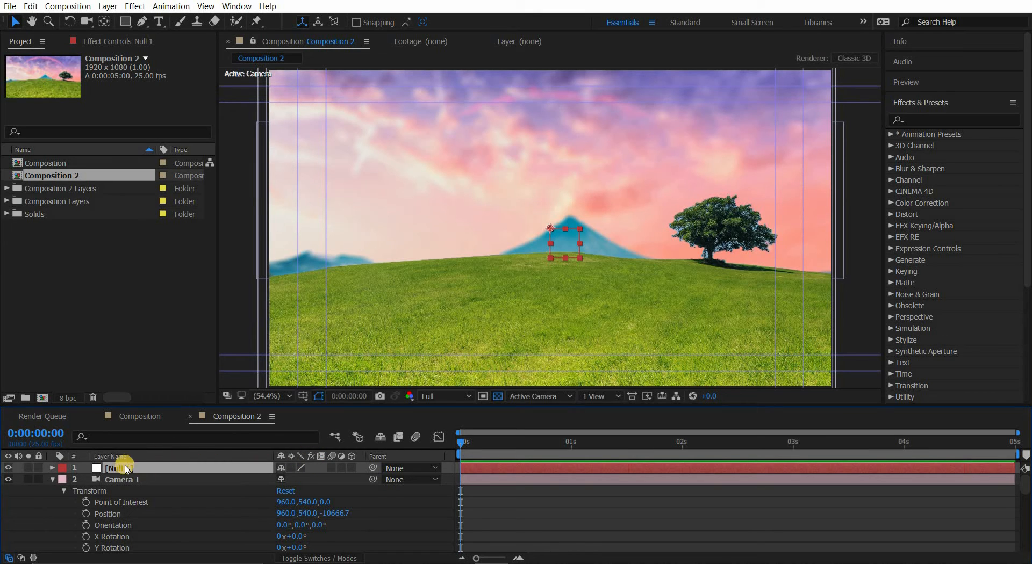
click(352, 468)
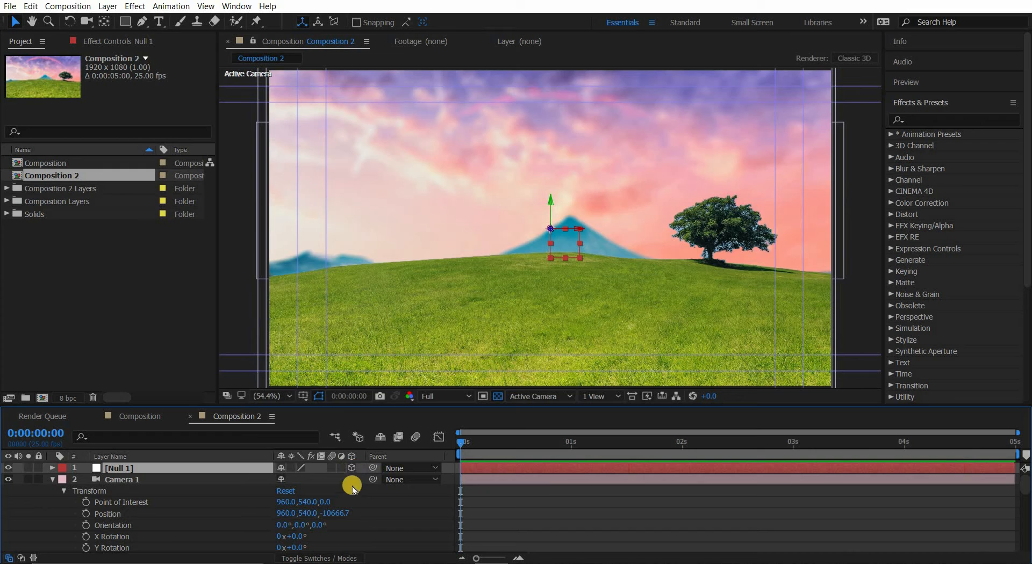
Step: Parent Camera 1 to the null and set the null's Z position to 110
drag(373, 482, 146, 470)
key(p)
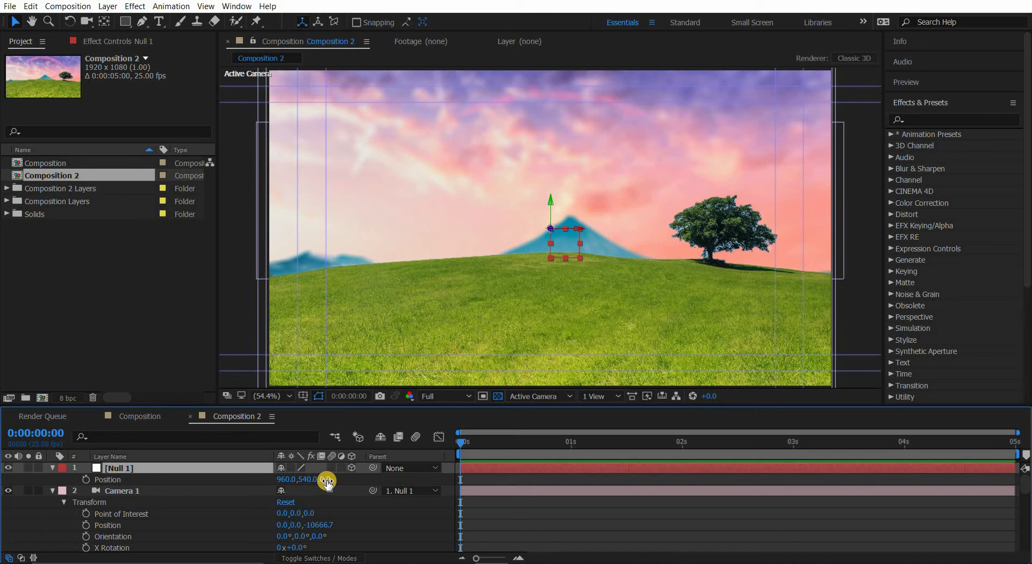
drag(327, 482, 463, 489)
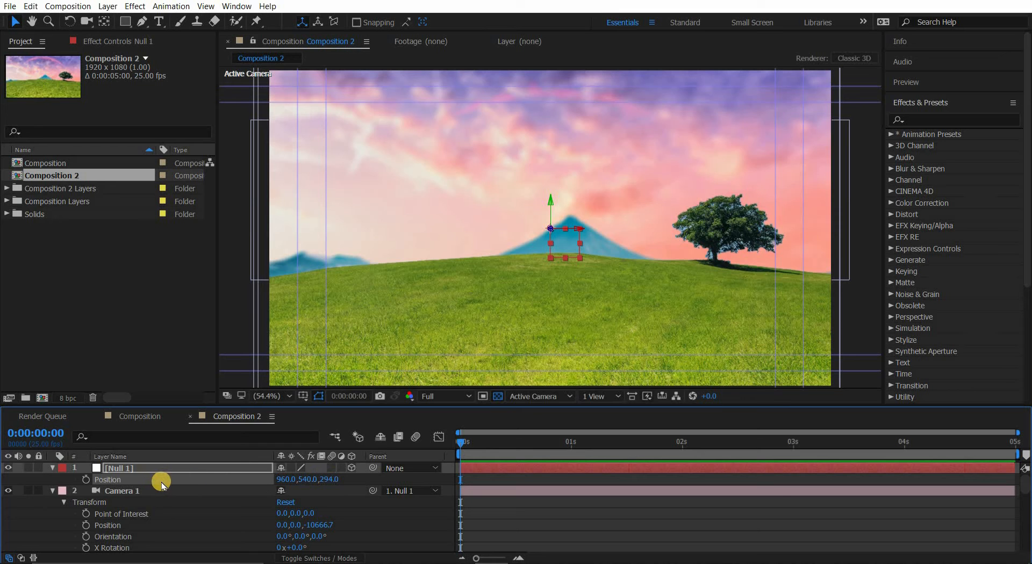
drag(162, 482, 90, 480)
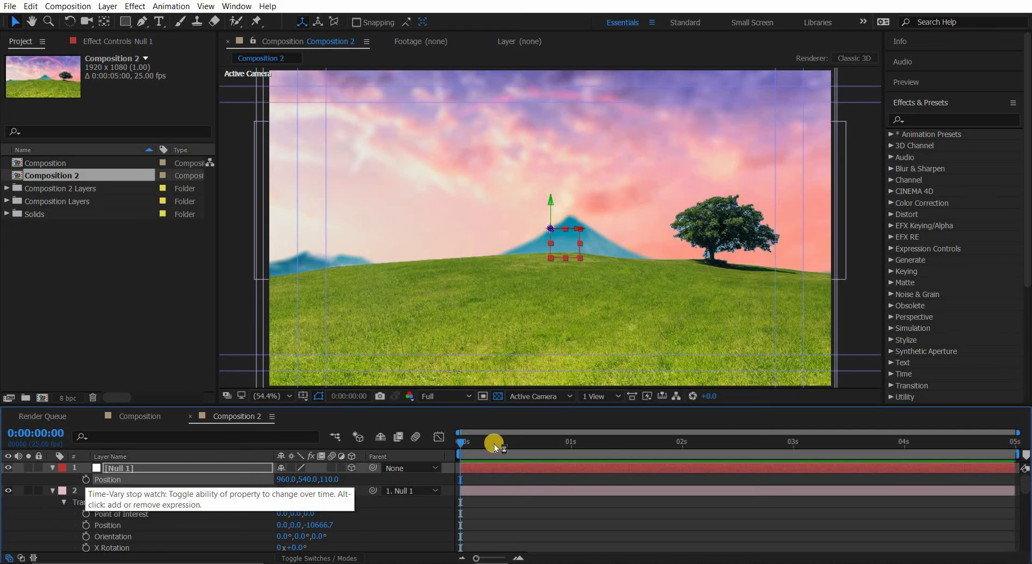
Step: Keyframe the null's position at the start of the timeline and again at 0:00:03:24 with Z set to 3893
click(86, 479)
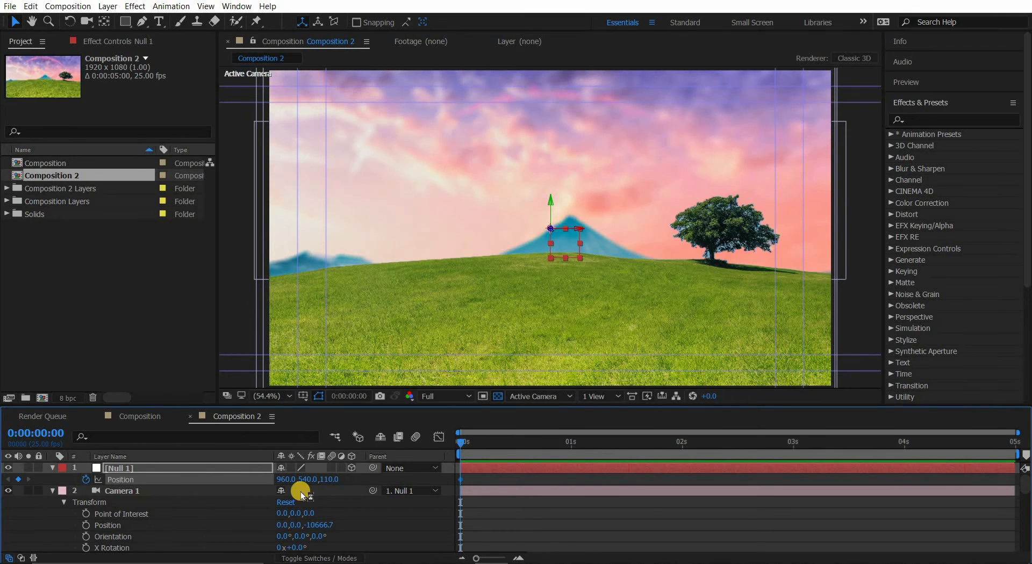
click(900, 443)
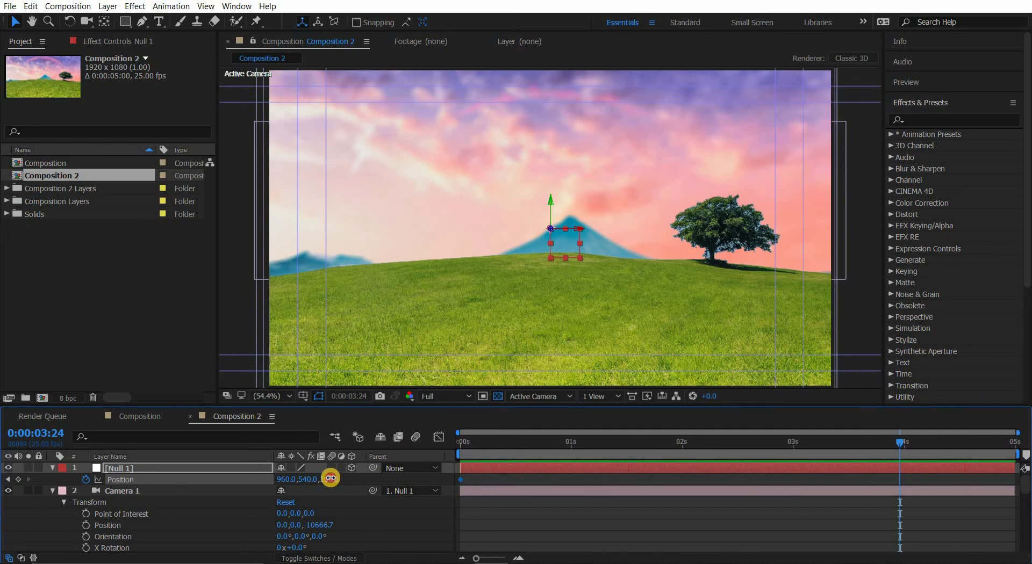
drag(331, 478, 822, 491)
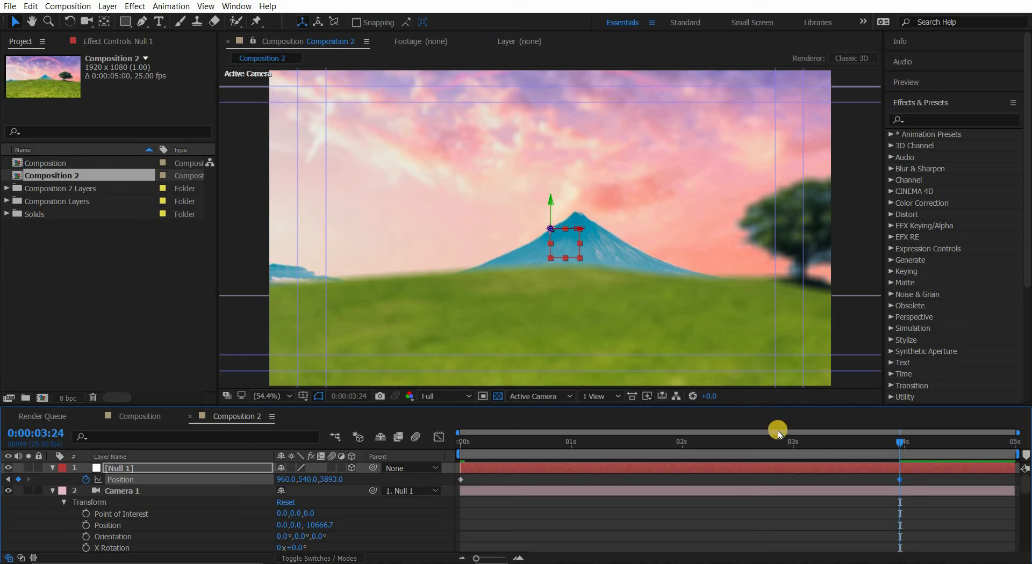
Step: Preview the animated camera move from the start in a Top view beside the camera view at 3.1% magnification
drag(897, 441, 444, 474)
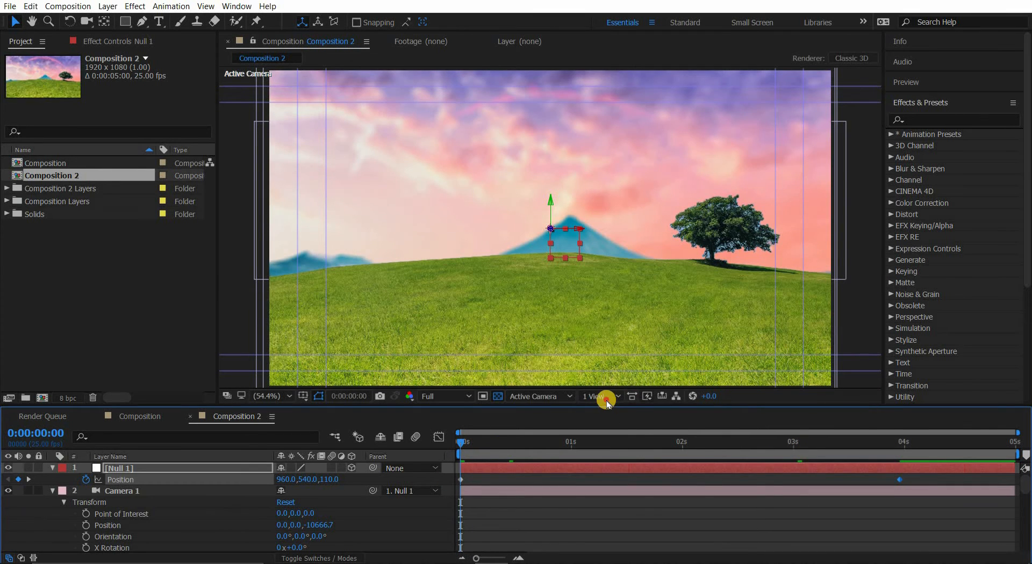
click(606, 398)
click(635, 421)
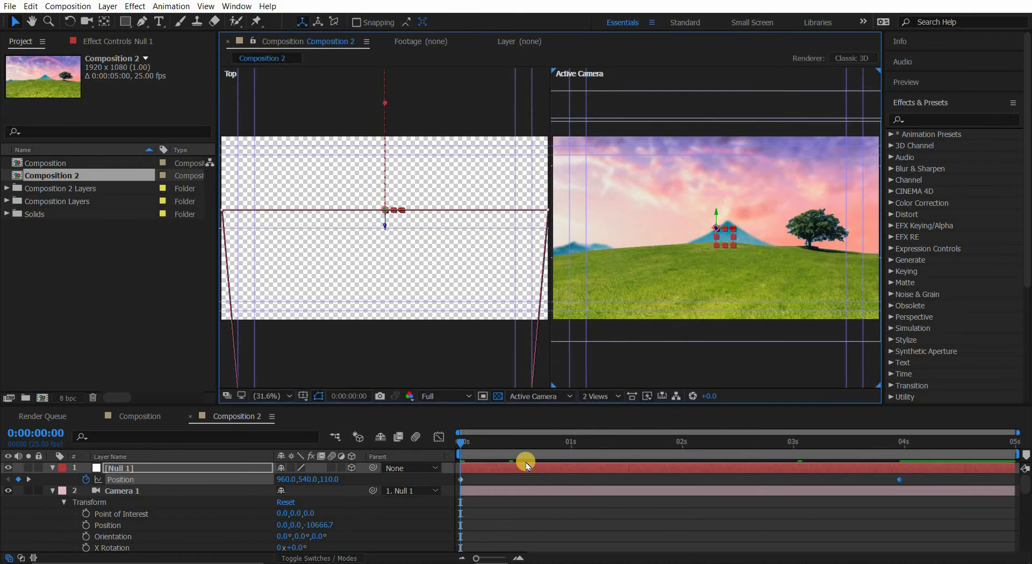
click(384, 276)
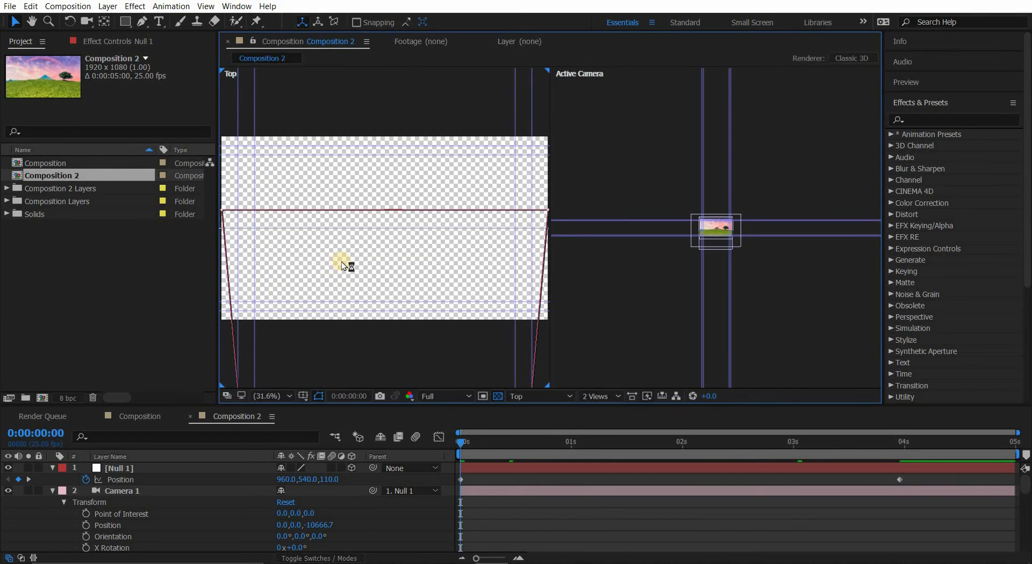
click(275, 396)
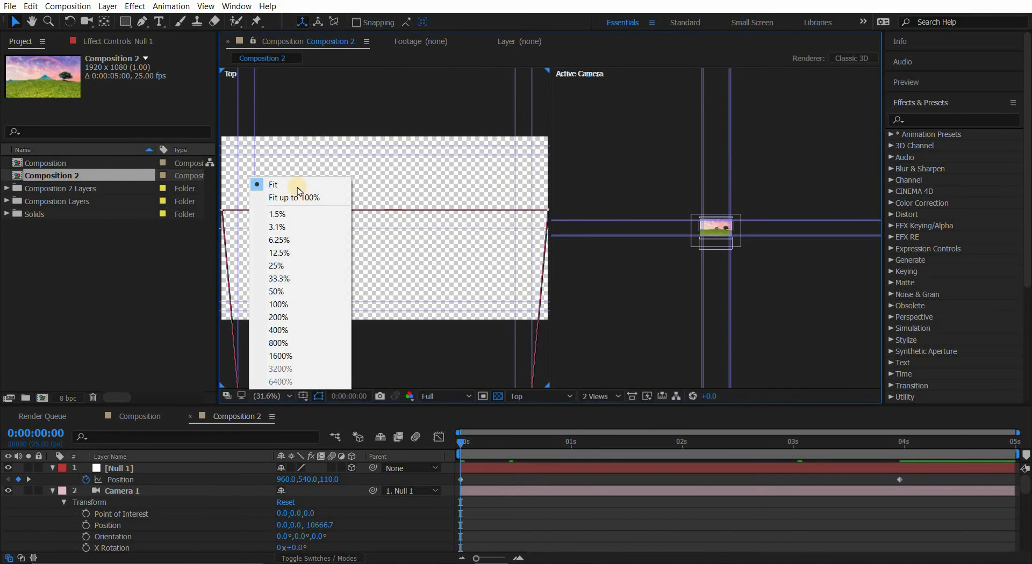
click(281, 228)
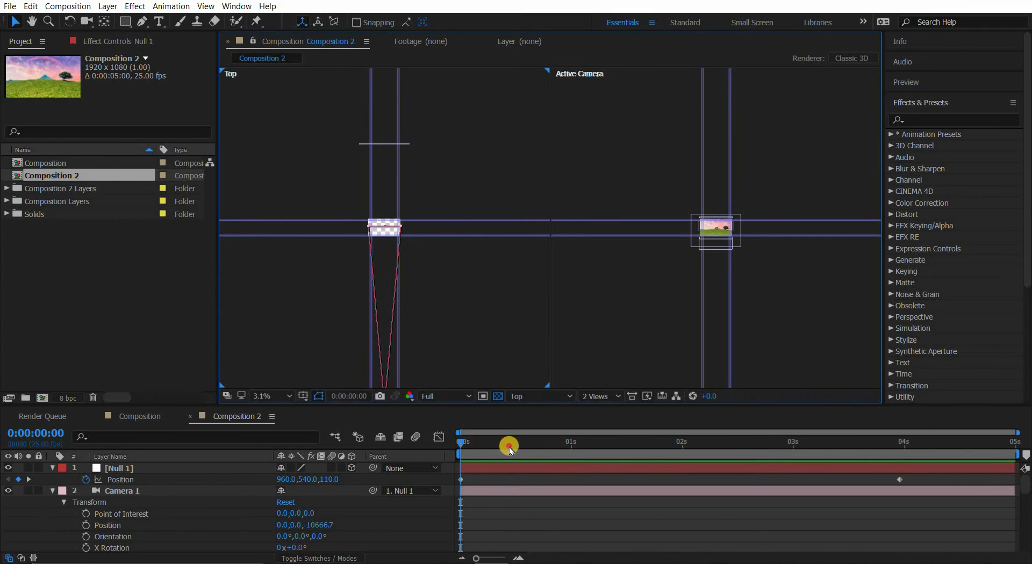
key(space)
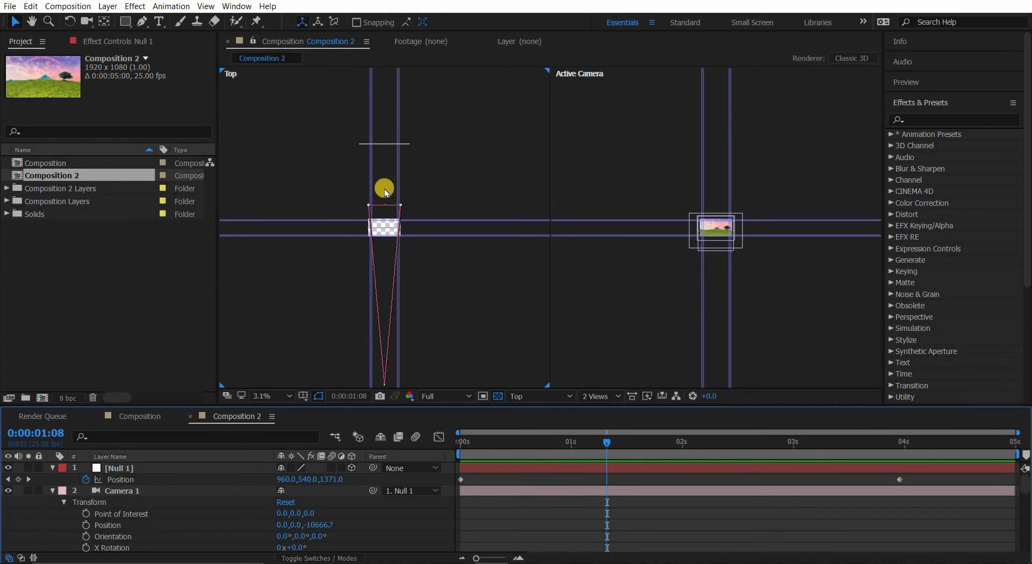
drag(603, 447, 496, 477)
drag(658, 478, 401, 510)
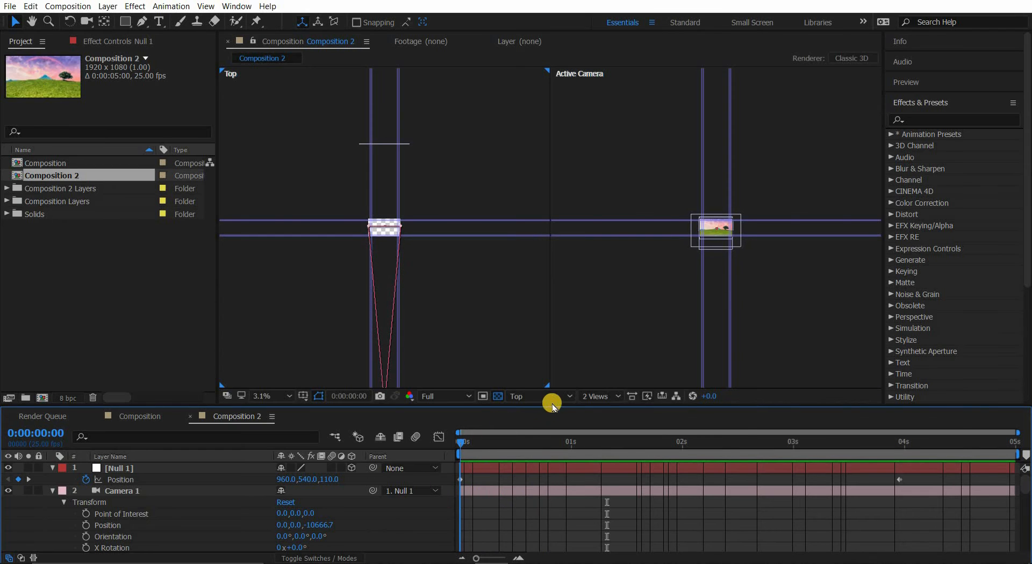
Step: Switch back from the two-view layout to one Active Camera view and fit the frame
click(600, 396)
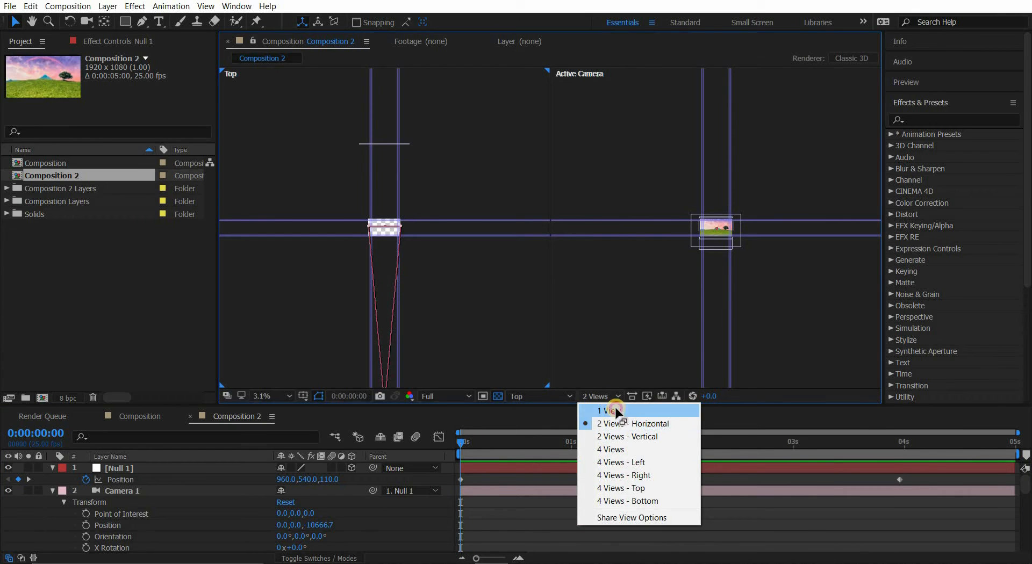
click(611, 410)
click(271, 396)
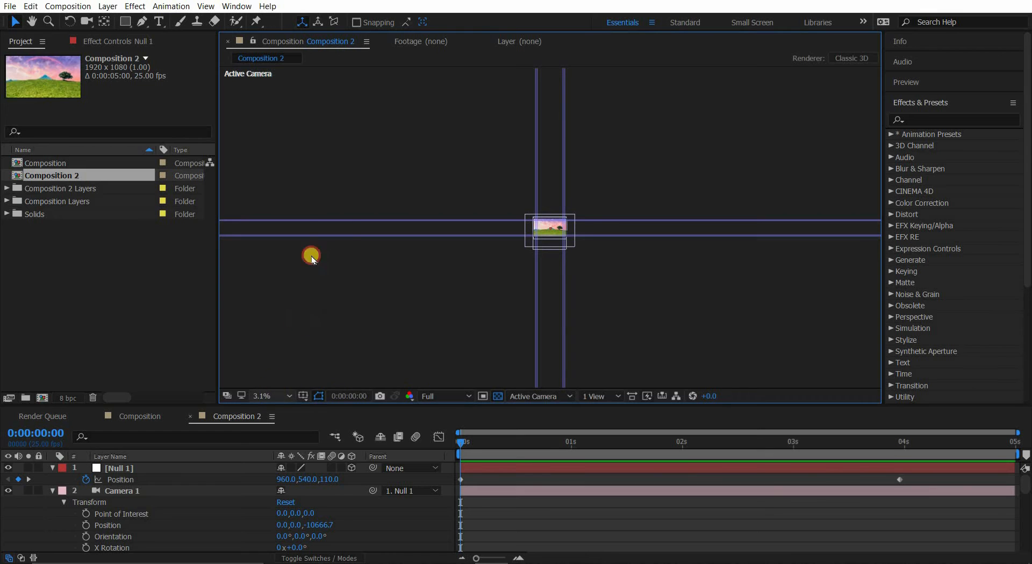
click(273, 184)
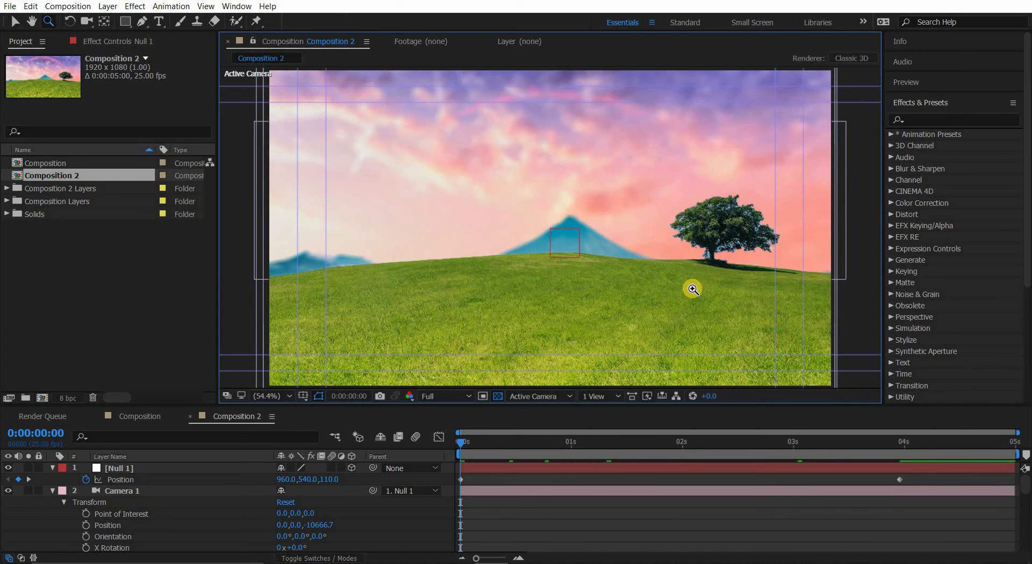
Step: Inspect the tree's foliage and cut-out edges up close at up to 800% magnification
key(z)
click(569, 157)
click(587, 180)
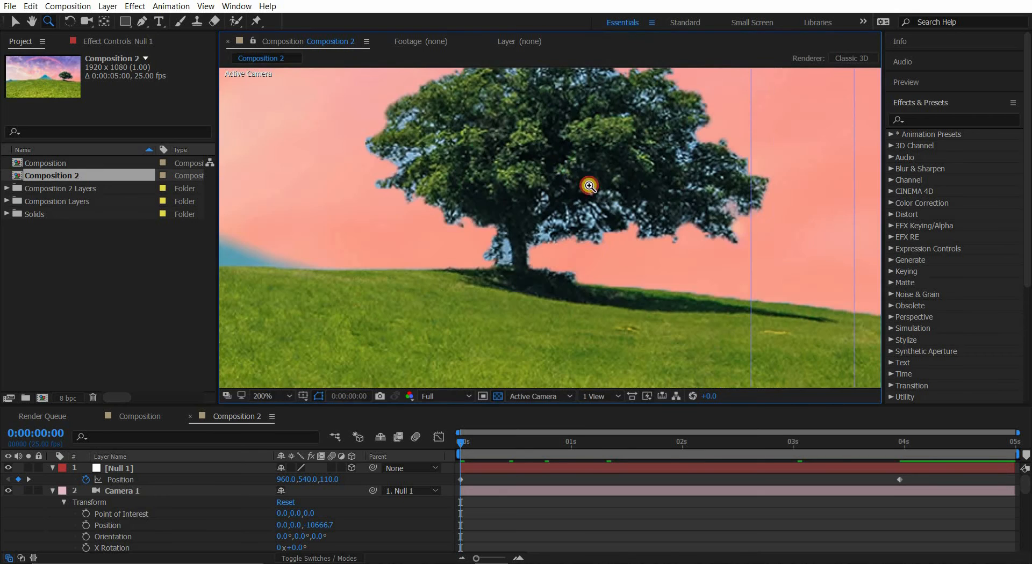
click(608, 281)
click(584, 302)
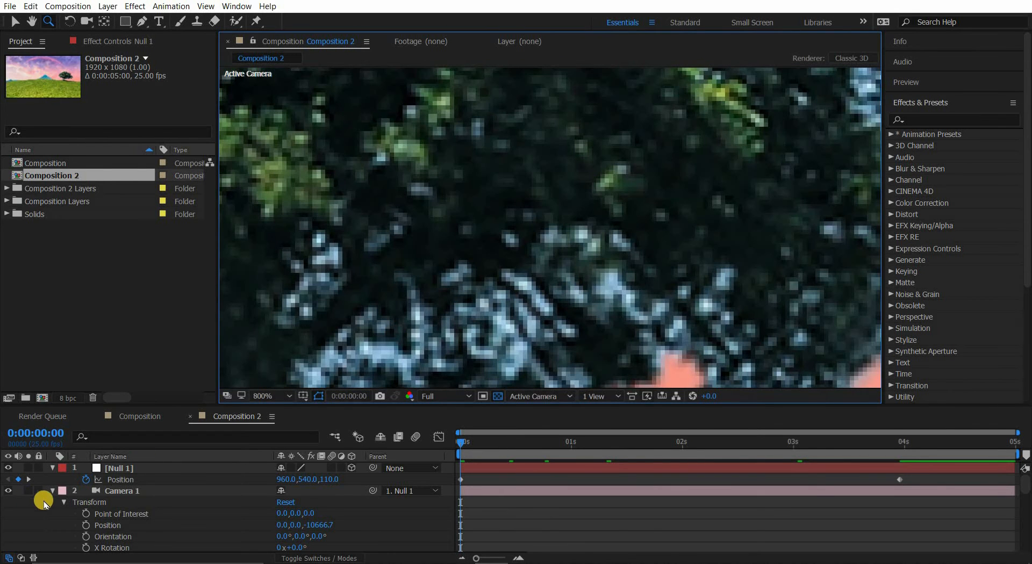
Step: Compare the magnified tree with Camera 1's Depth of Field switched off and on
scroll(136, 515, down, 3)
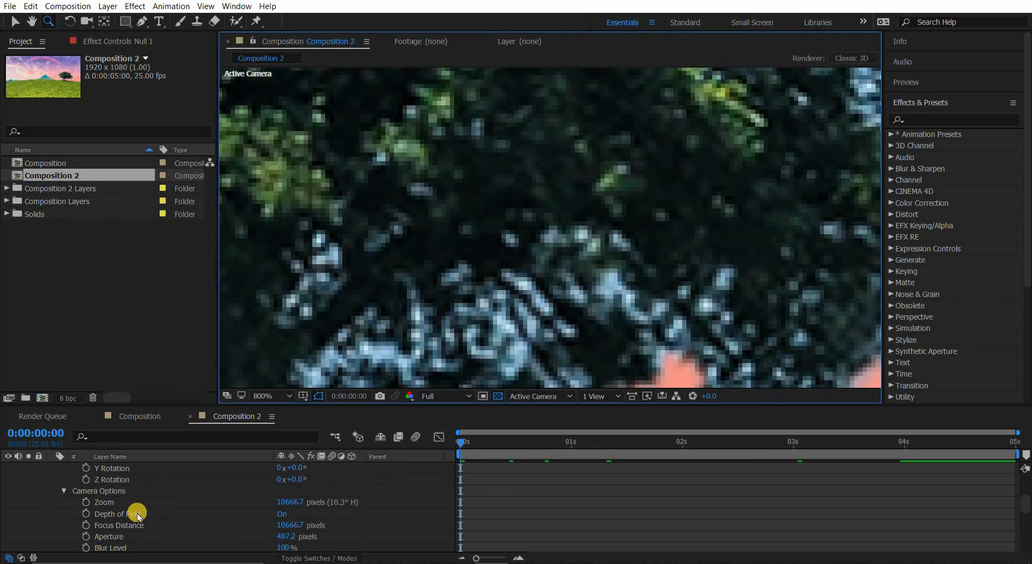
scroll(141, 510, down, 2)
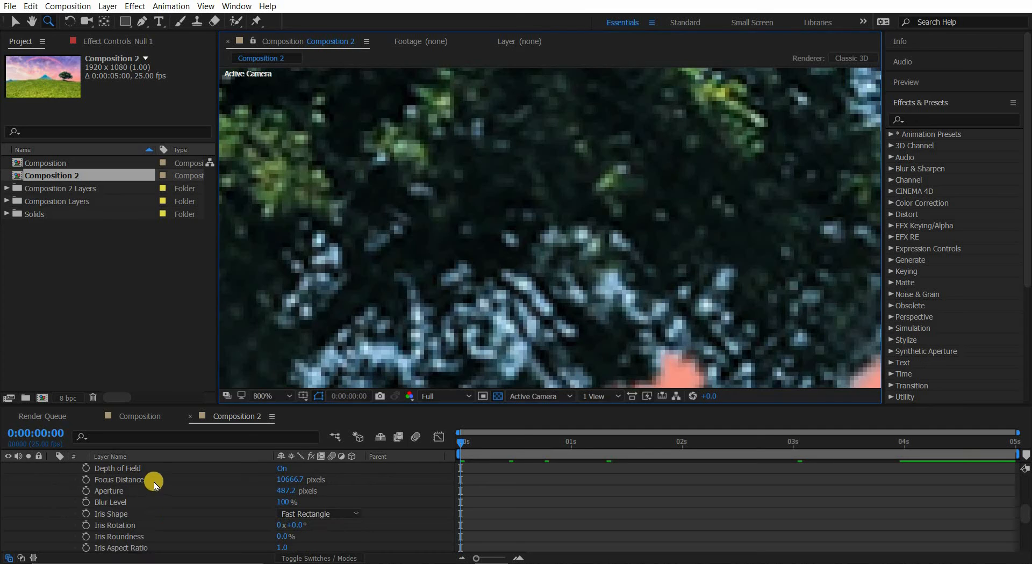
click(283, 472)
click(283, 471)
click(283, 471)
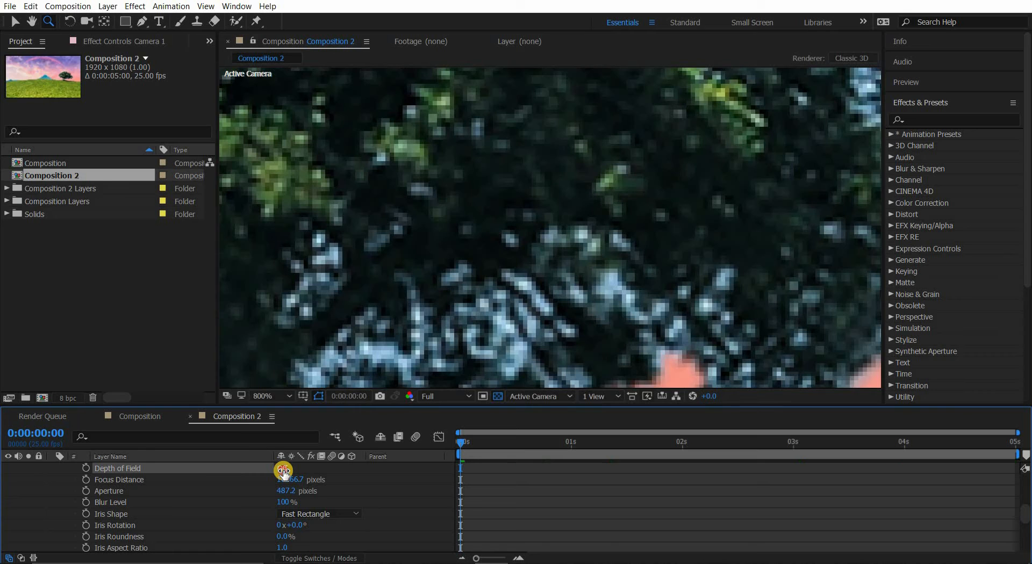
click(283, 471)
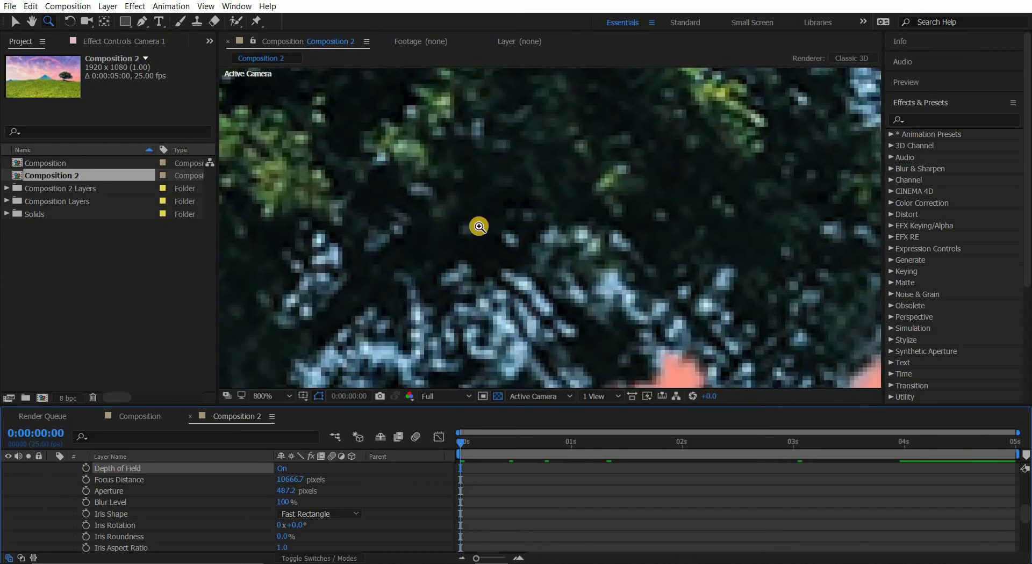
Step: Keyframe Camera 1's Focus Distance at 0:00:00:00 and move the current time to the null's second Position keyframe at 0:00:03:24
click(86, 481)
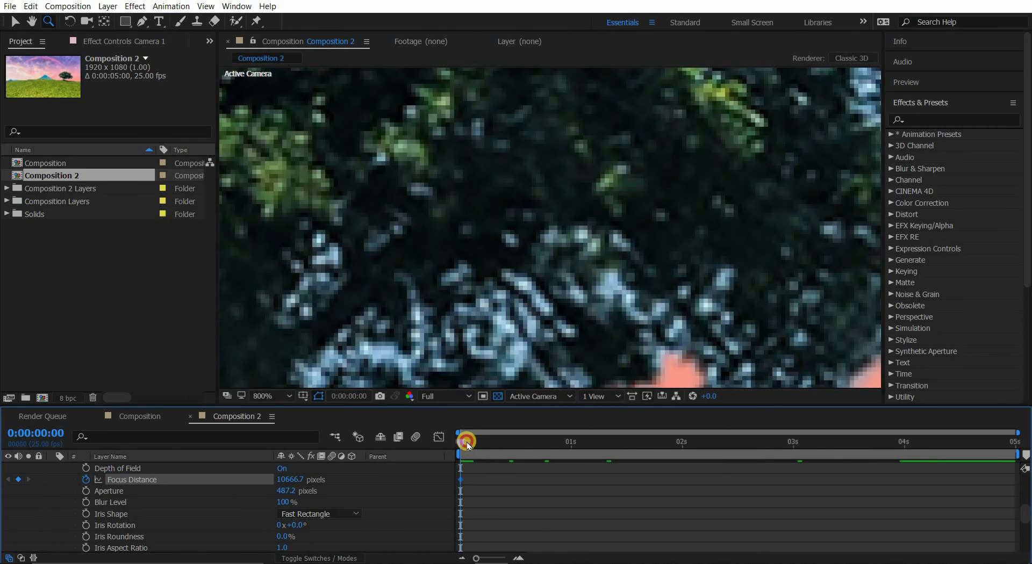
drag(466, 441, 904, 446)
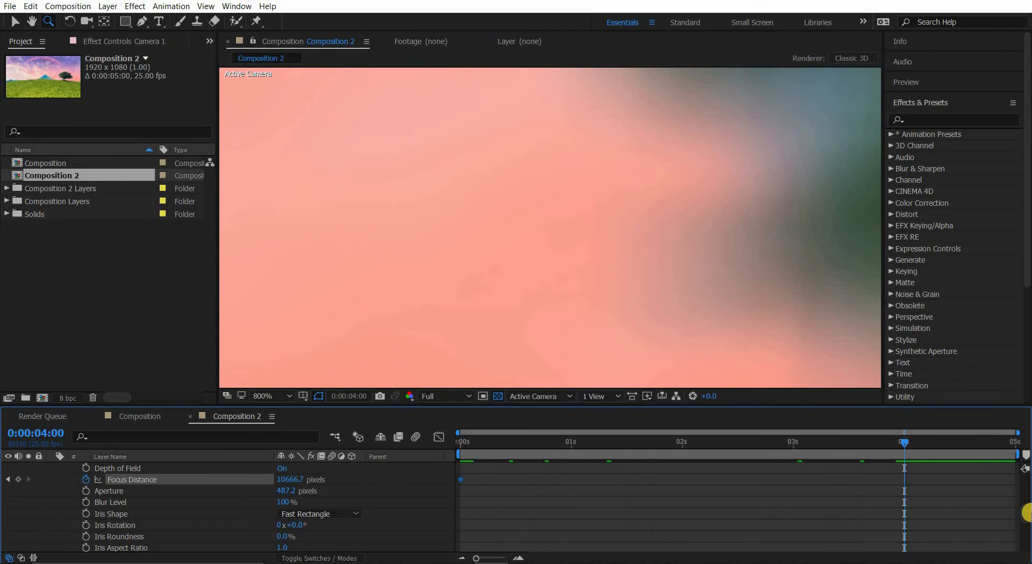
drag(1024, 517, 1023, 483)
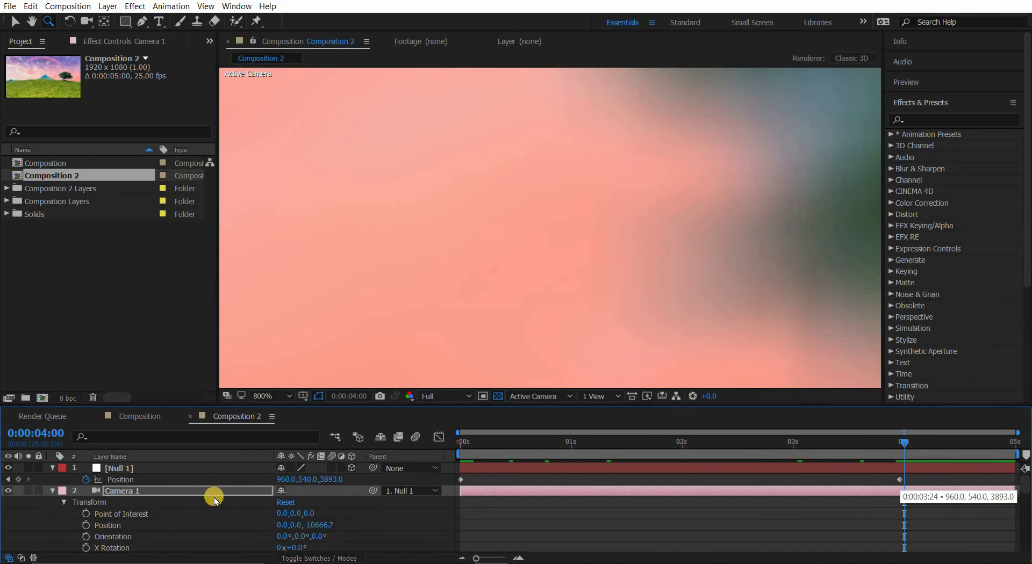
click(8, 480)
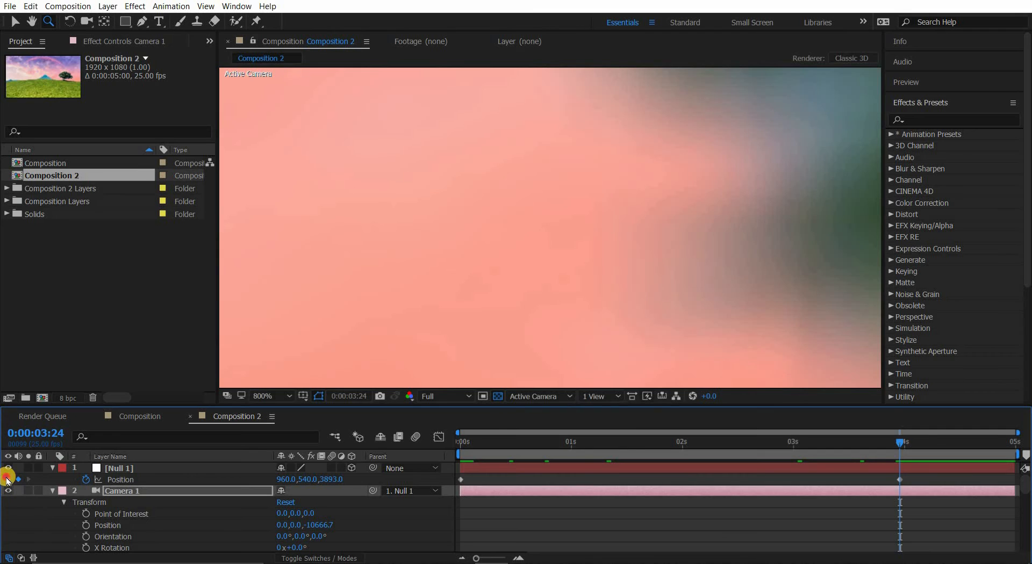
click(28, 480)
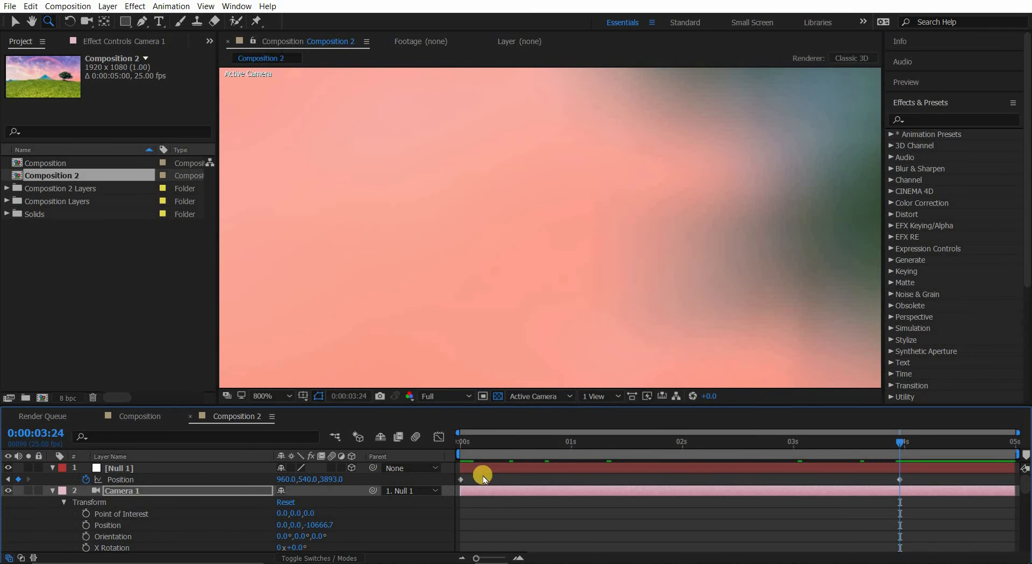
click(113, 474)
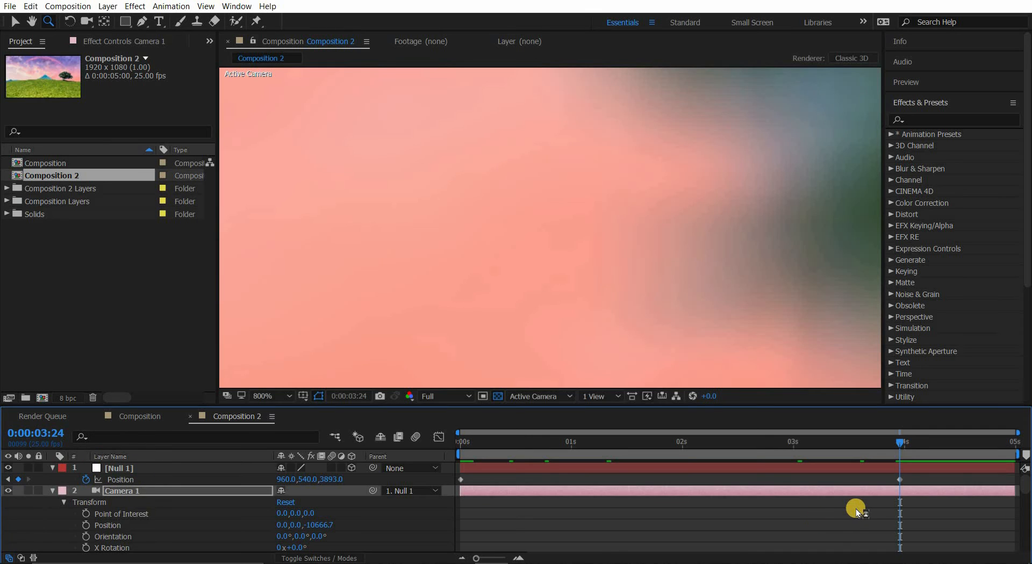
scroll(855, 511, down, 5)
scroll(846, 522, up, 3)
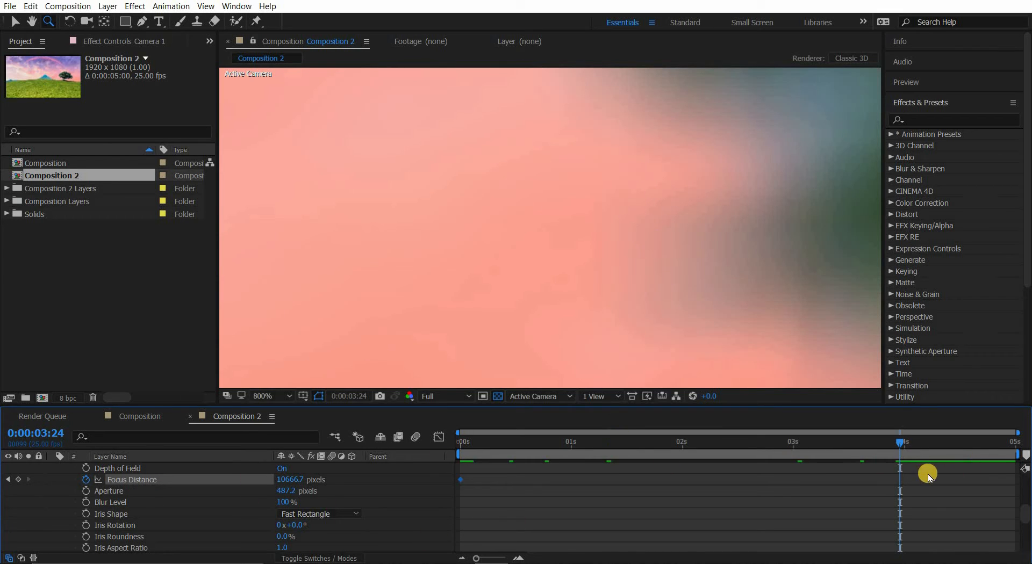
Step: Examine the tree's foliage edge at up to 1600% magnification with Depth of Field switched off and on
alt+click(516, 228)
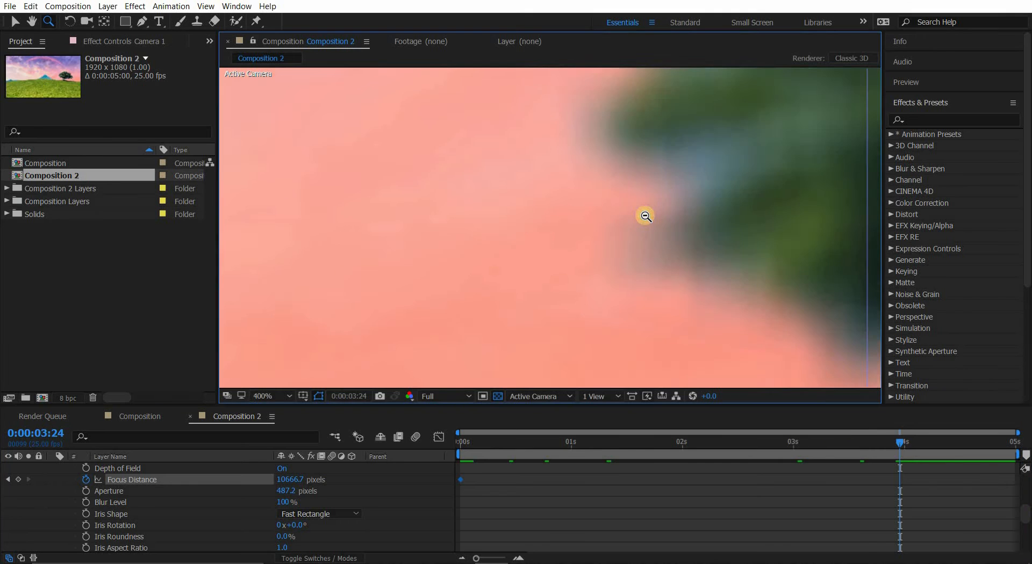
alt+click(645, 219)
click(686, 201)
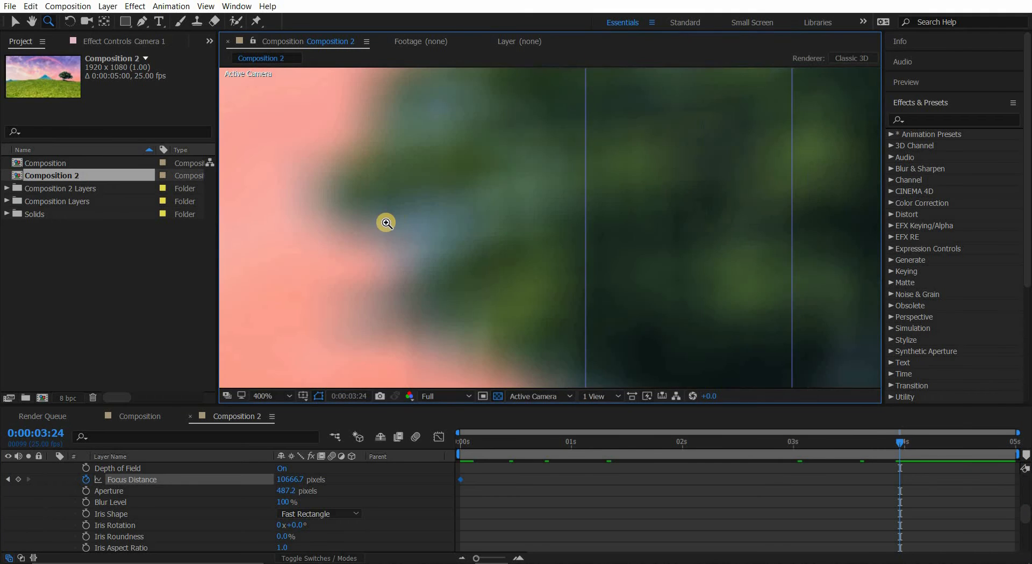
click(719, 146)
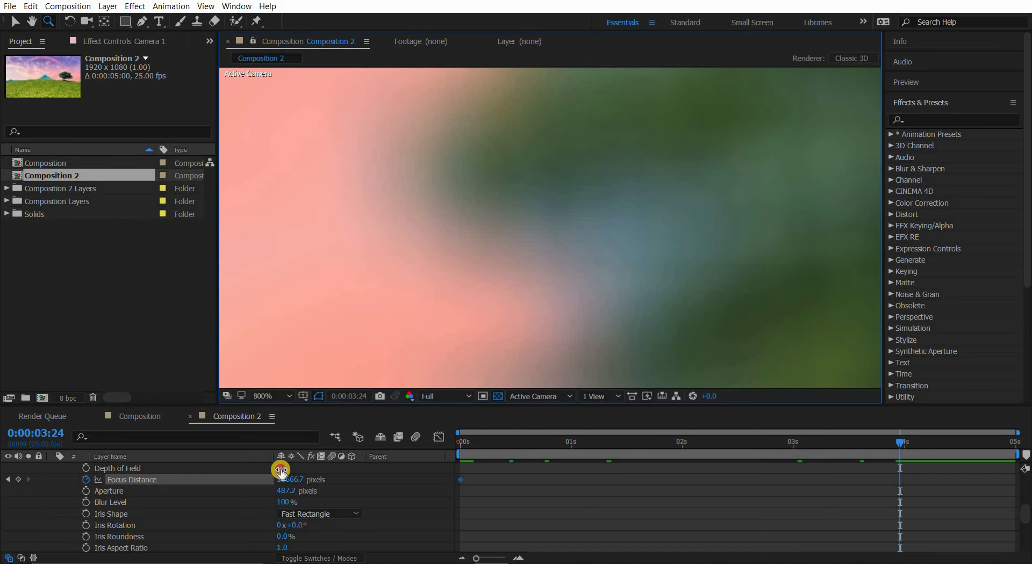
click(281, 471)
click(281, 470)
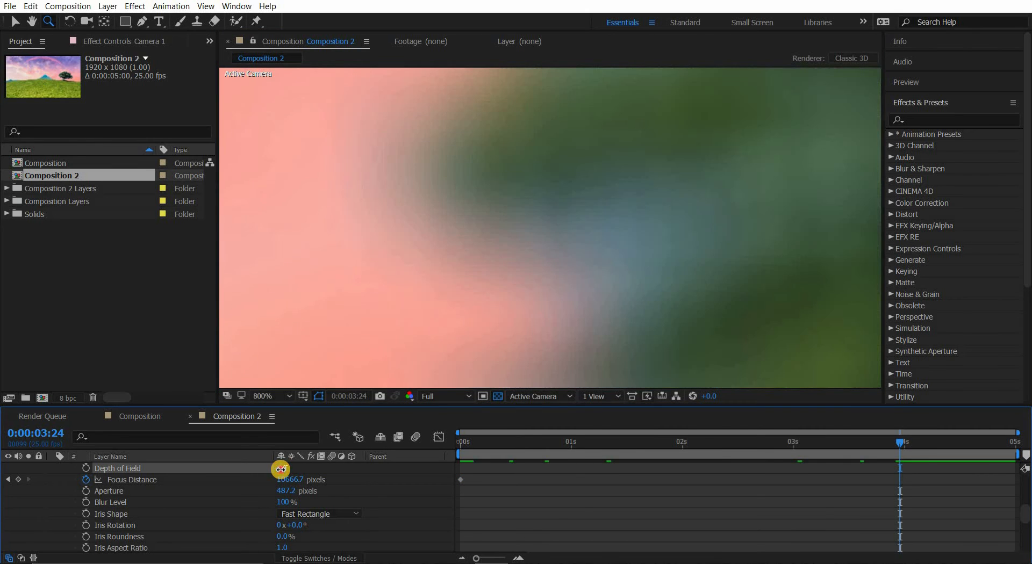
click(281, 471)
click(281, 471)
click(398, 240)
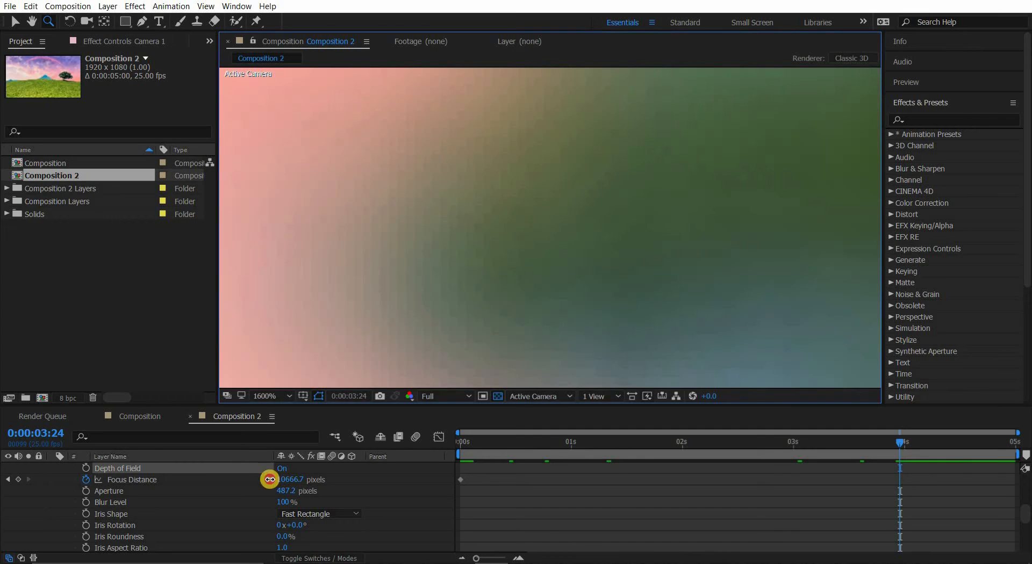
Step: Set Camera 1's Focus Distance to 6828.7 pixels at 0:00:03:24 and compare the tree's sharpness with Depth of Field off and on
drag(269, 479, 15, 508)
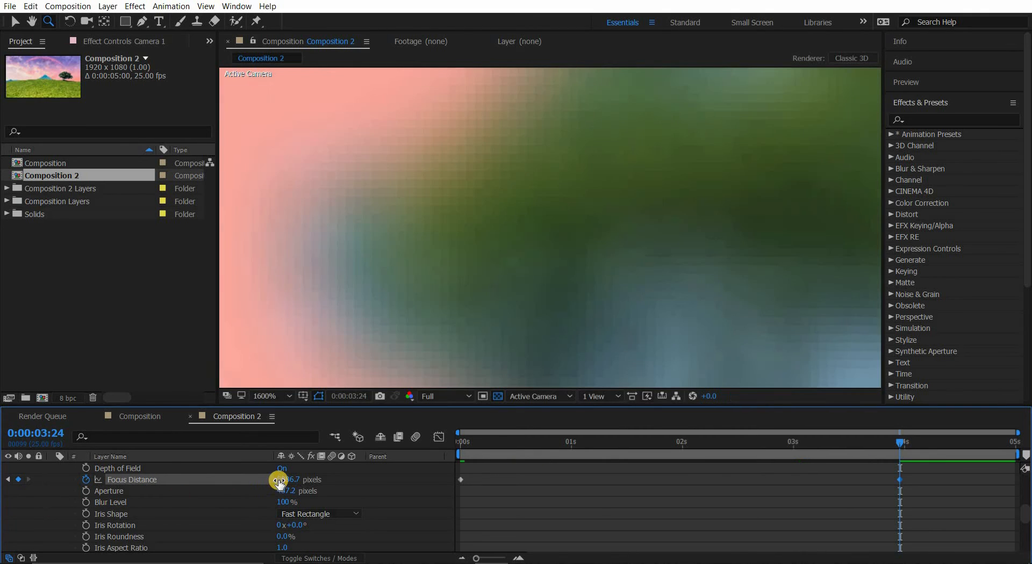
drag(246, 480, 267, 479)
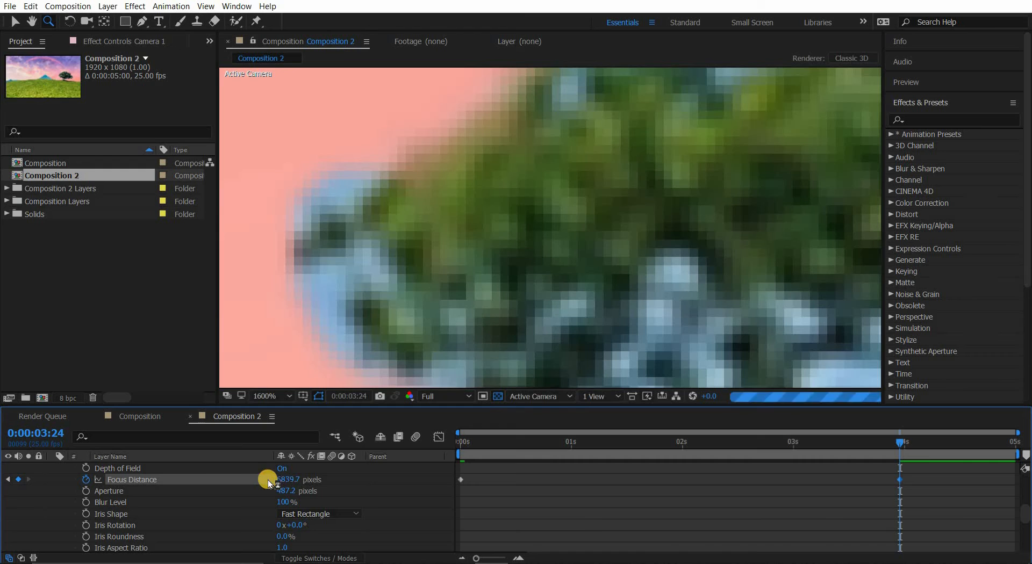
click(278, 468)
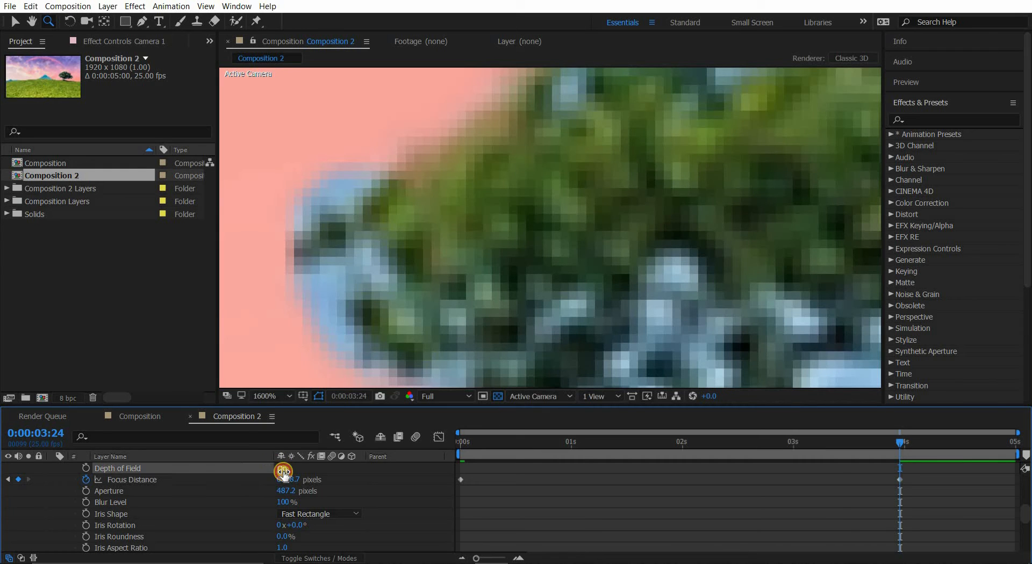
click(283, 469)
click(278, 502)
Step: Fit the whole frame in the composition view and preview the camera move with its focus change from the start
click(289, 395)
click(279, 185)
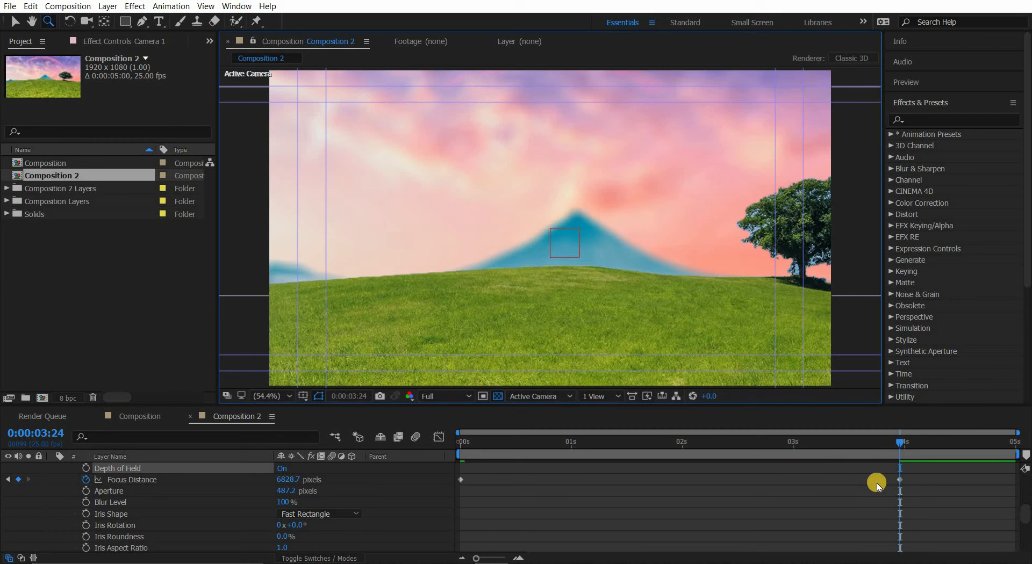
drag(751, 452, 445, 461)
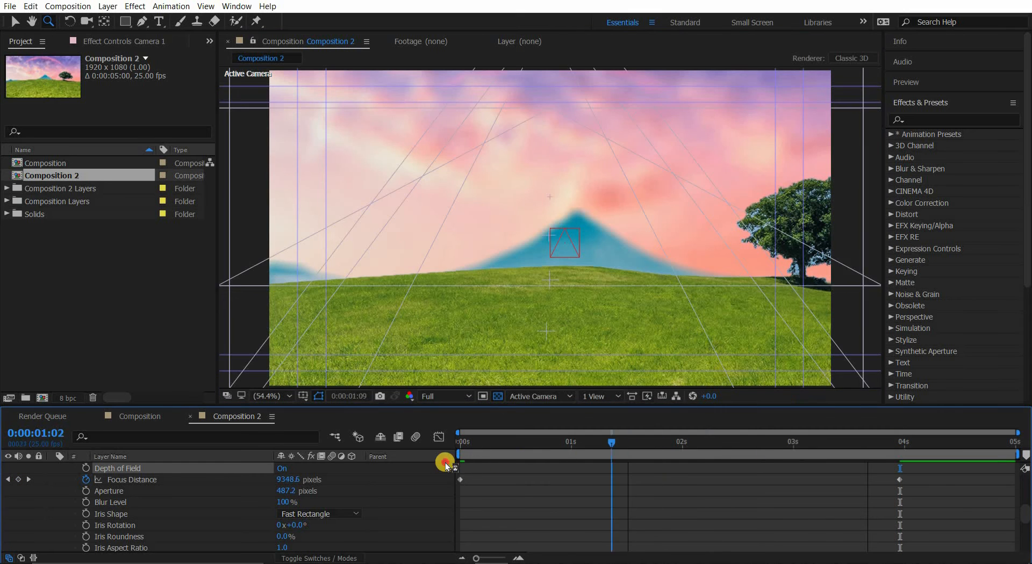
key(space)
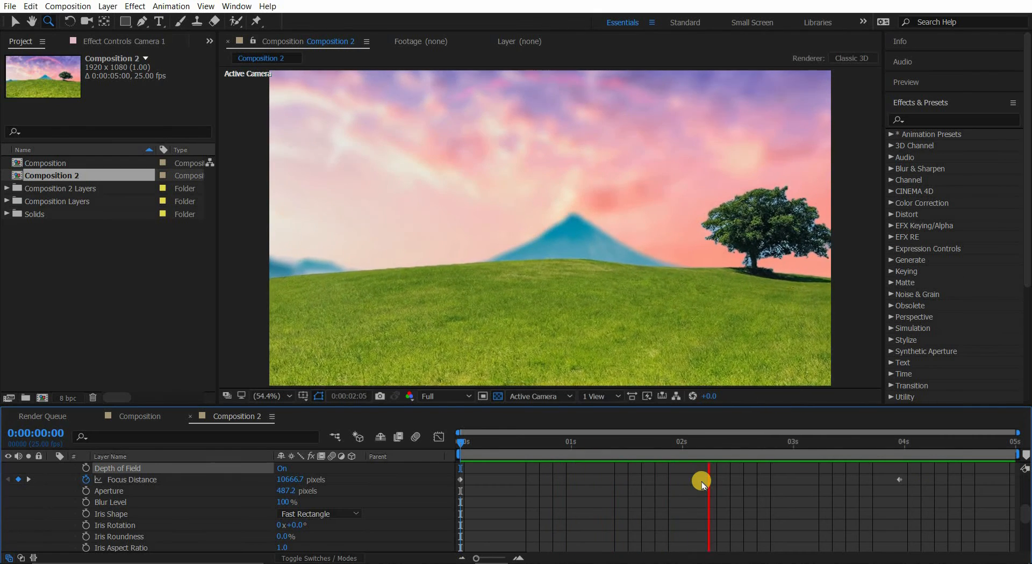
click(793, 444)
drag(615, 456, 458, 474)
Step: Enlarge the timeline area to show the null's Position and the camera's Focus Distance keyframes together
key(grave)
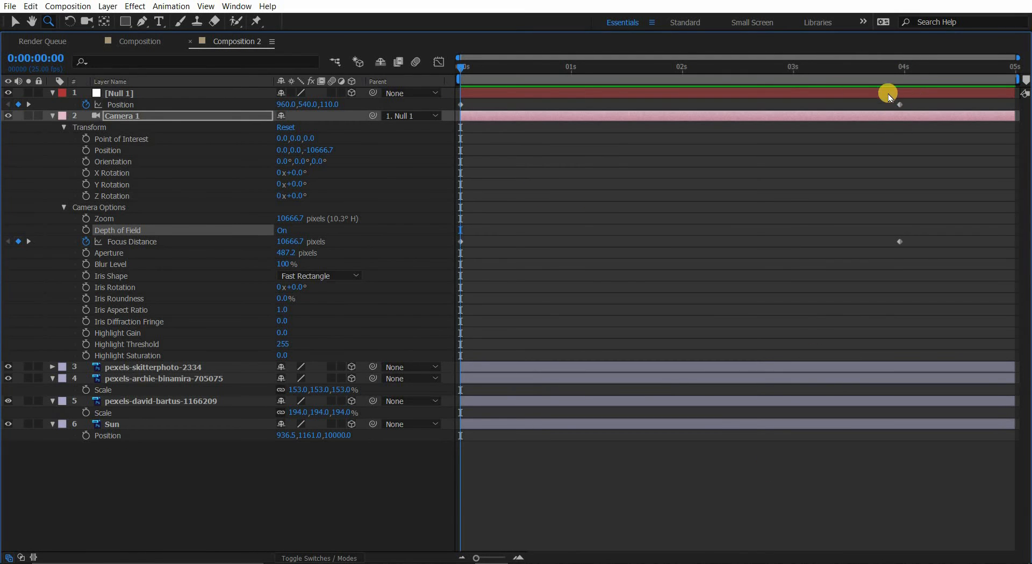
key(grave)
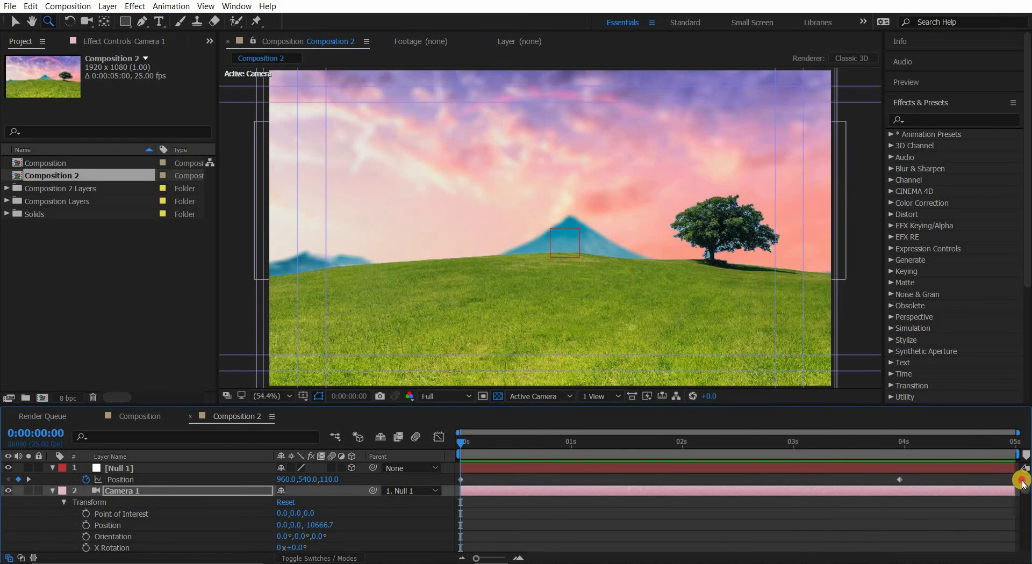
mouse_move(1022, 482)
mouse_down()
mouse_move(1023, 525)
mouse_move(1023, 464)
mouse_up()
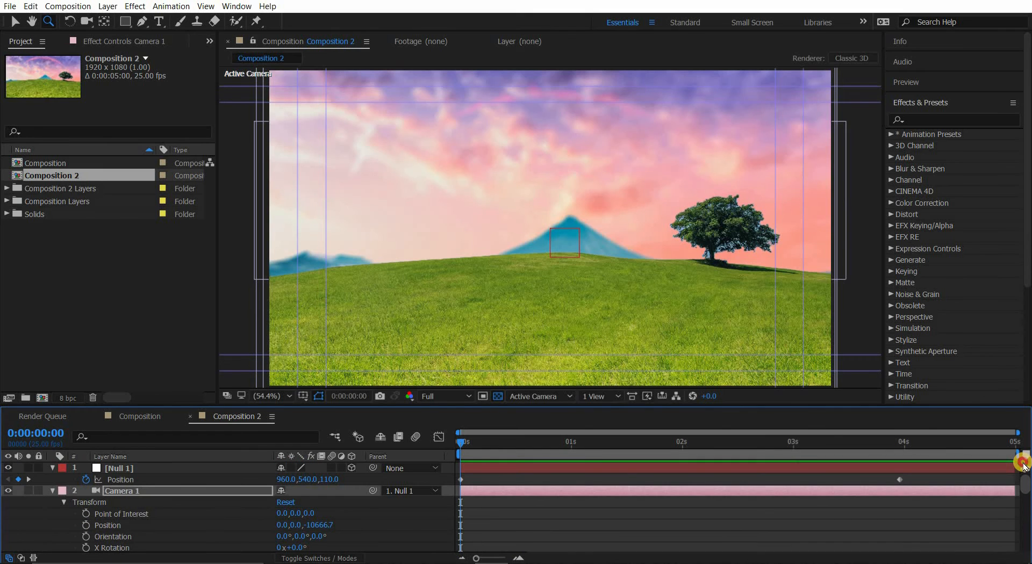
drag(712, 369, 716, 315)
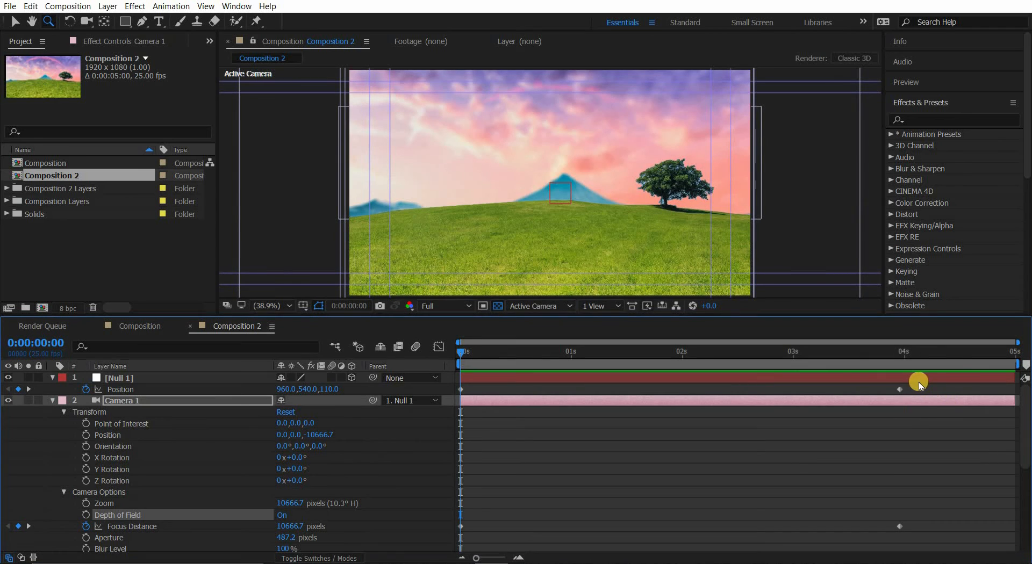
Step: Apply Easy Ease to both Position keyframes of Null 1
click(917, 382)
drag(928, 387, 449, 398)
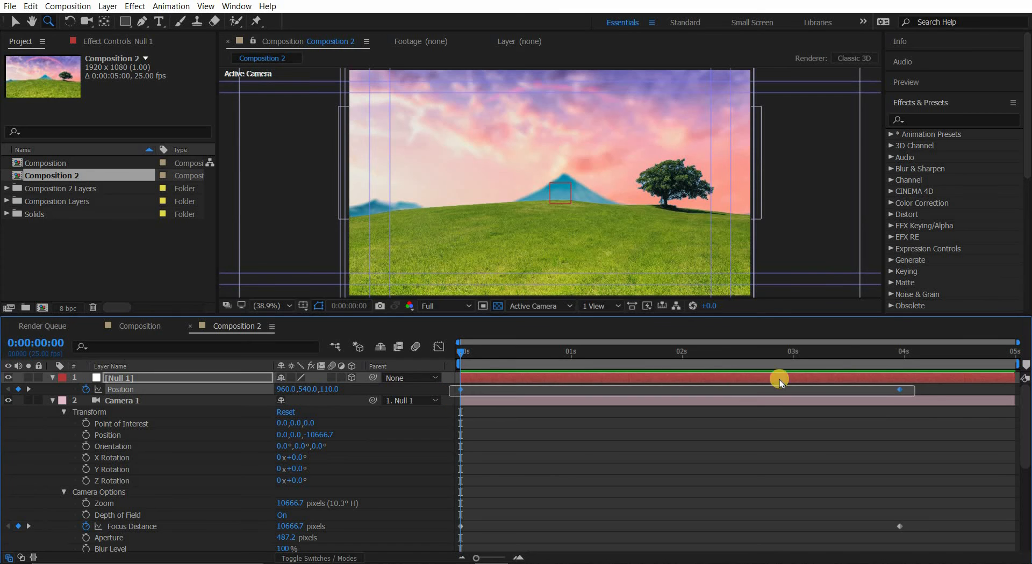
right_click(901, 388)
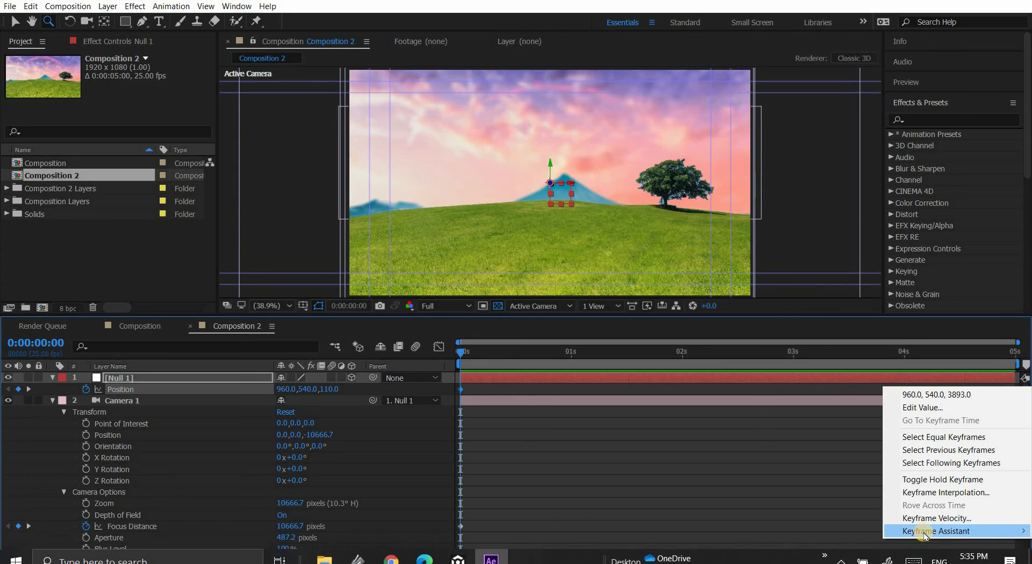
mouse_move(924, 534)
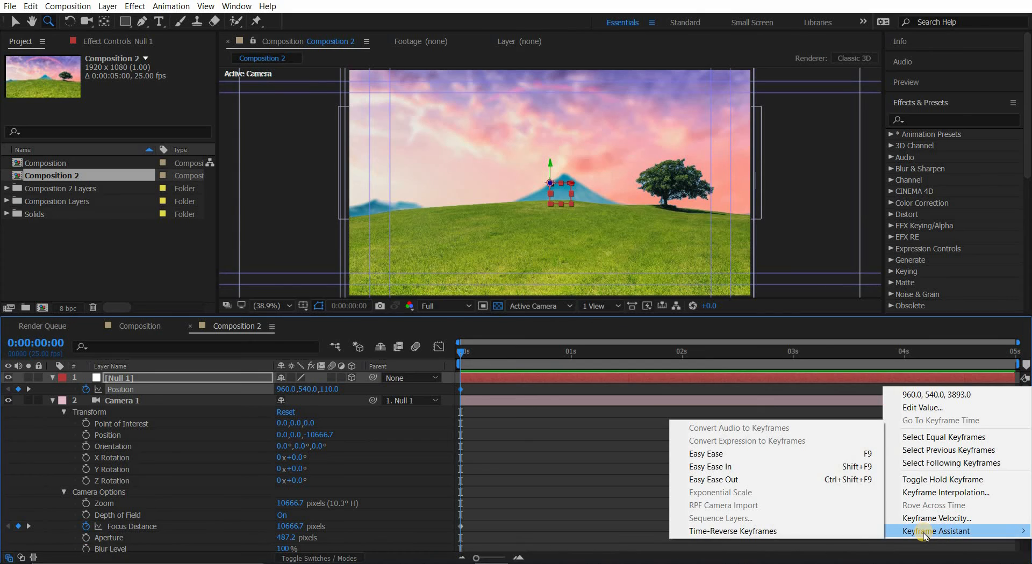
click(708, 454)
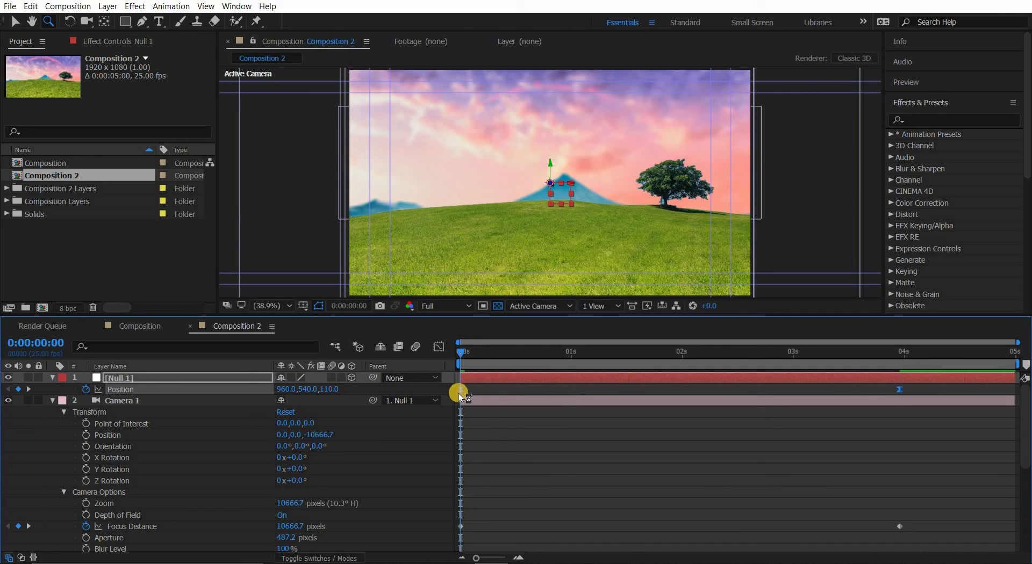
Step: Apply Easy Ease to both Focus Distance keyframes of Camera 1
click(527, 537)
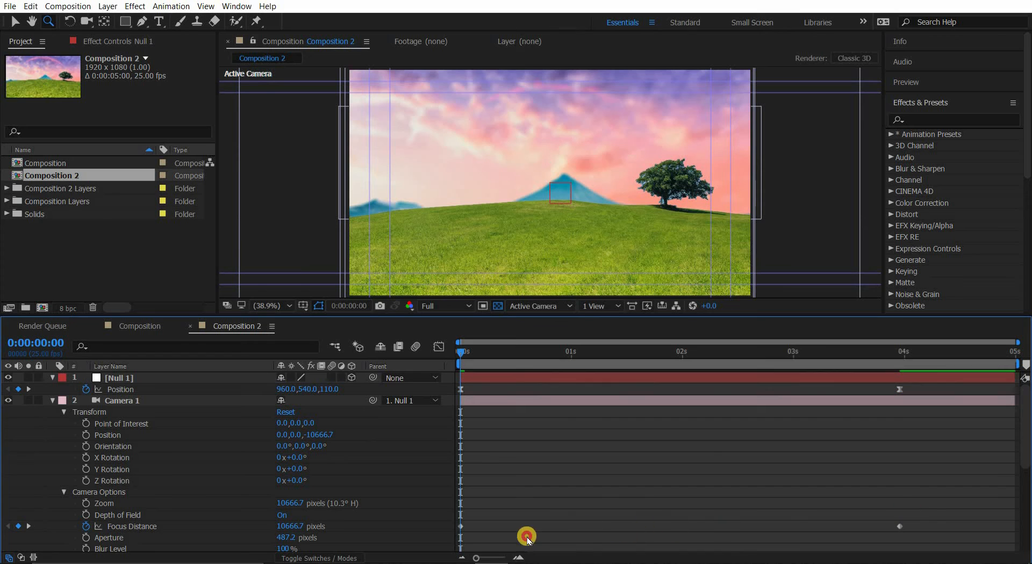
drag(527, 537, 447, 548)
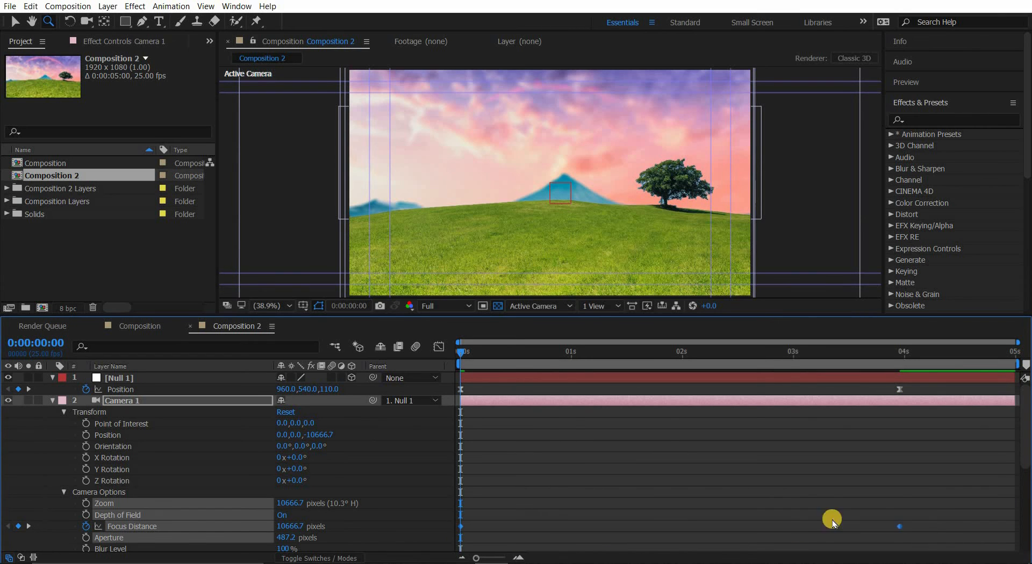
right_click(899, 528)
mouse_move(914, 517)
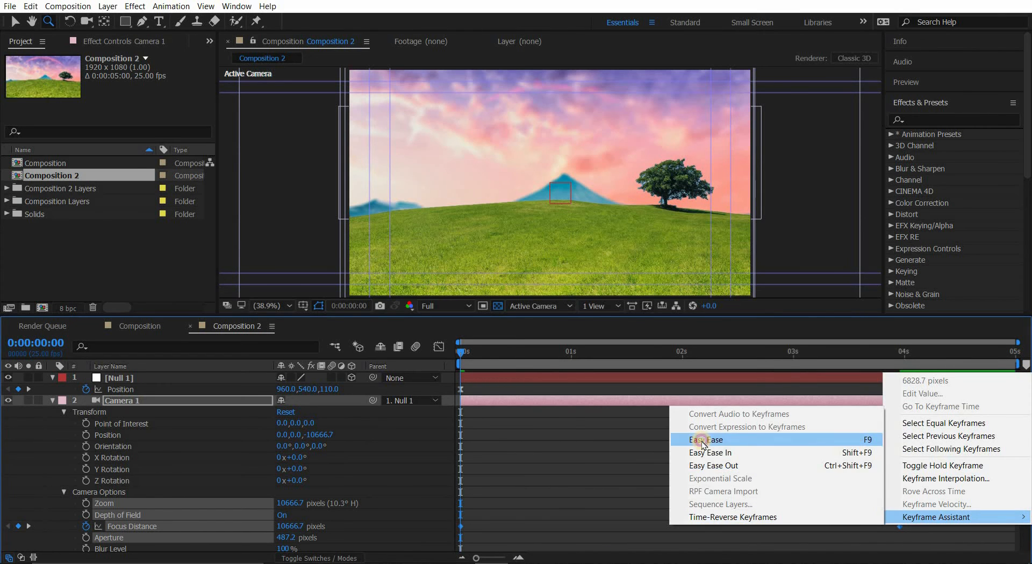
click(702, 441)
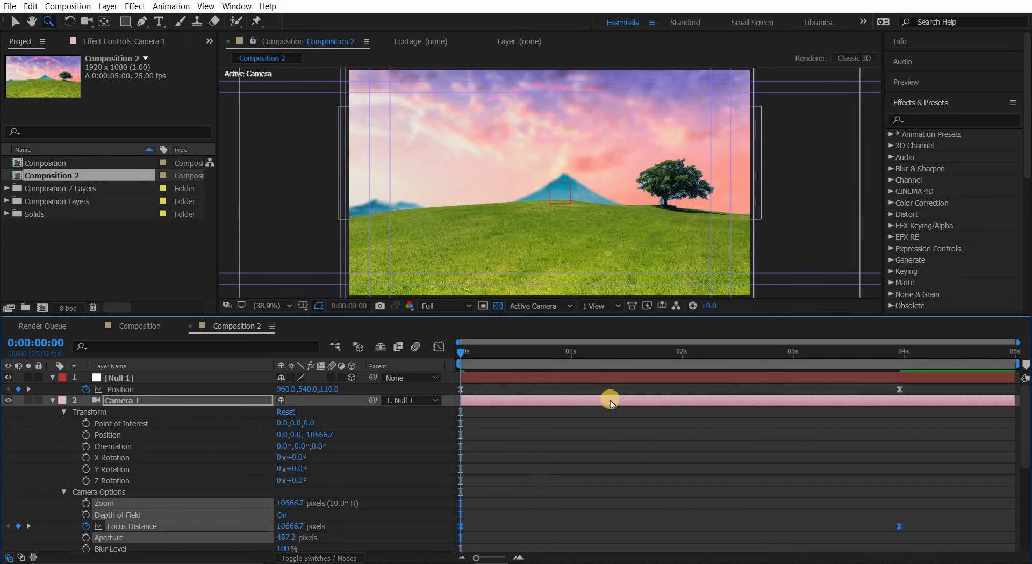
Step: Show the selected Null 1 and Camera 1 keyframes as a speed graph in the Graph Editor, with the Selection tool active
drag(915, 385, 458, 537)
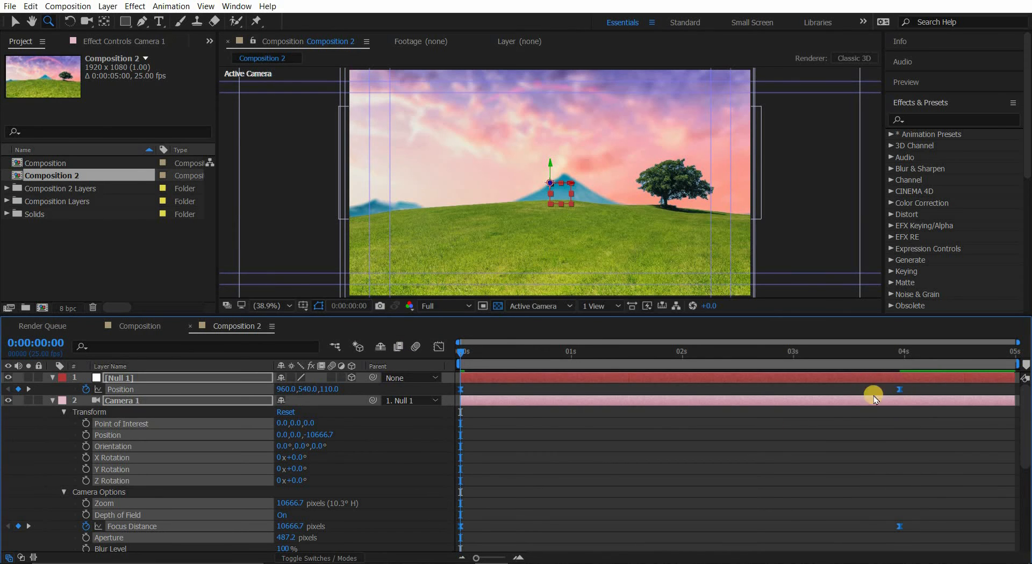
click(440, 347)
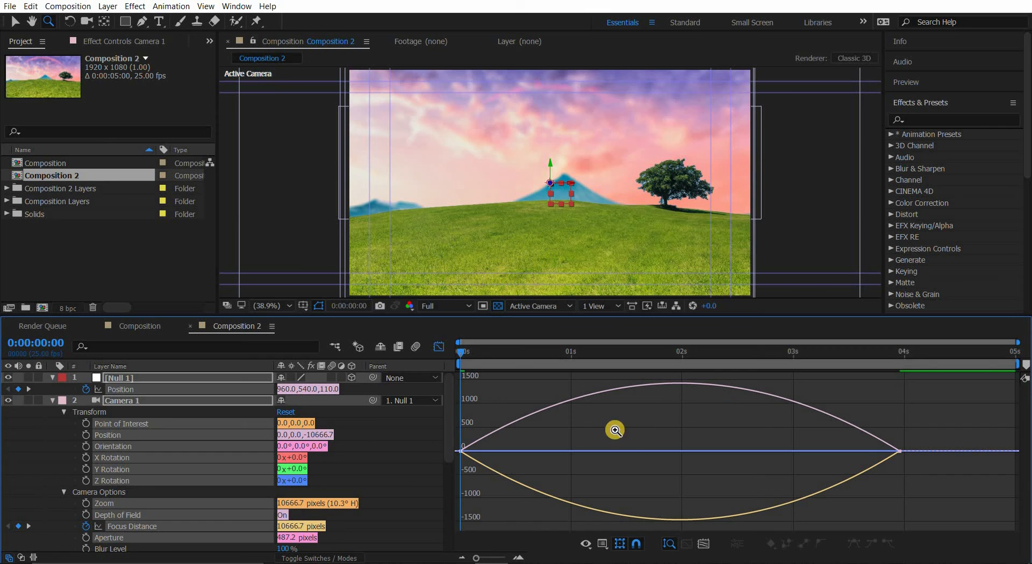
click(603, 545)
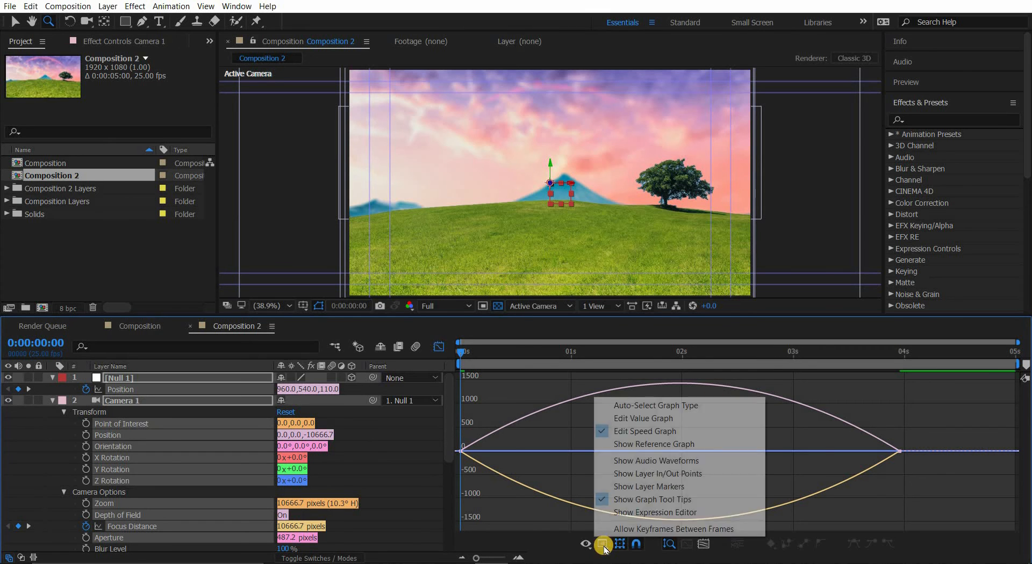
click(666, 419)
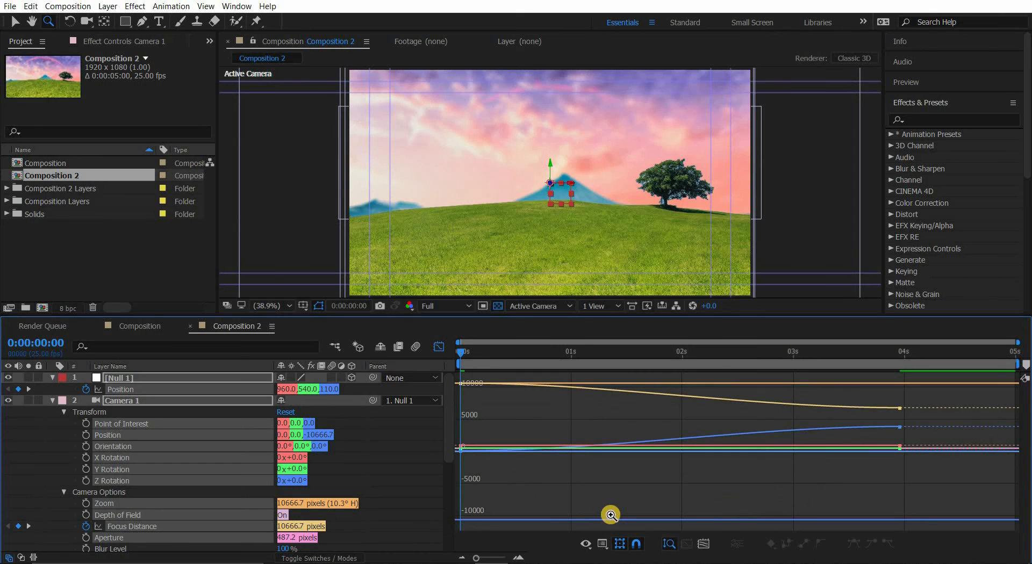
click(600, 544)
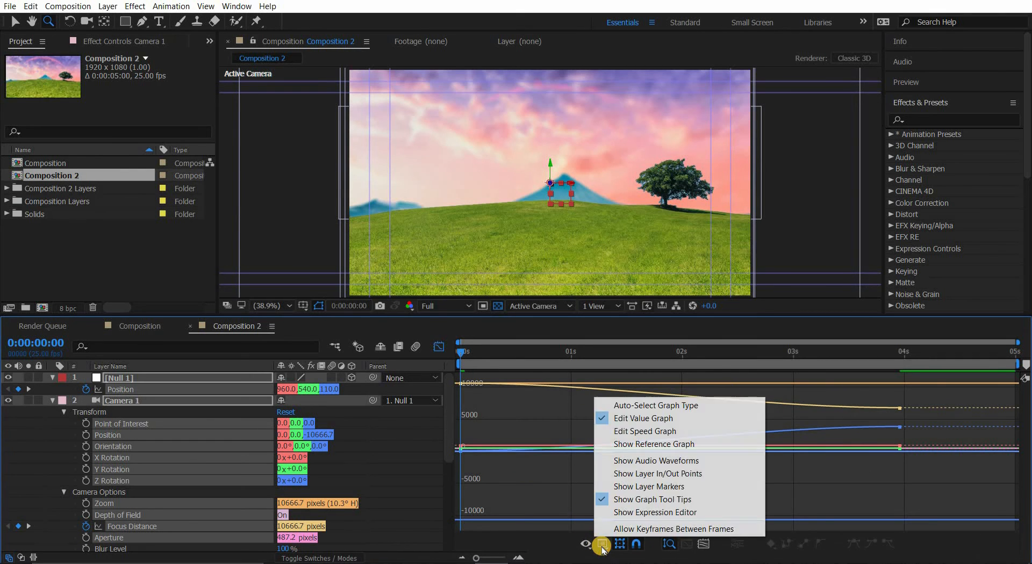
click(662, 433)
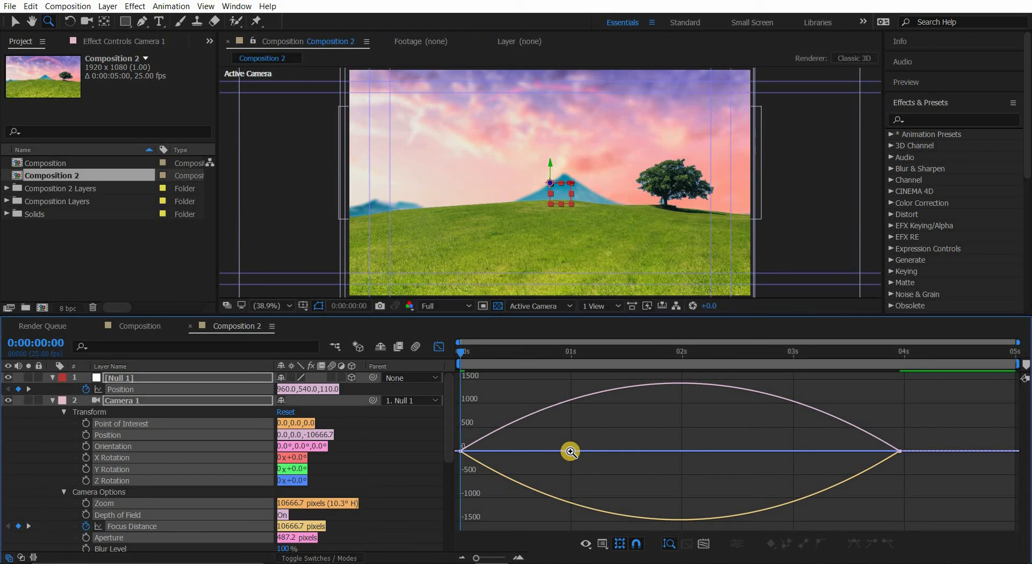
key(v)
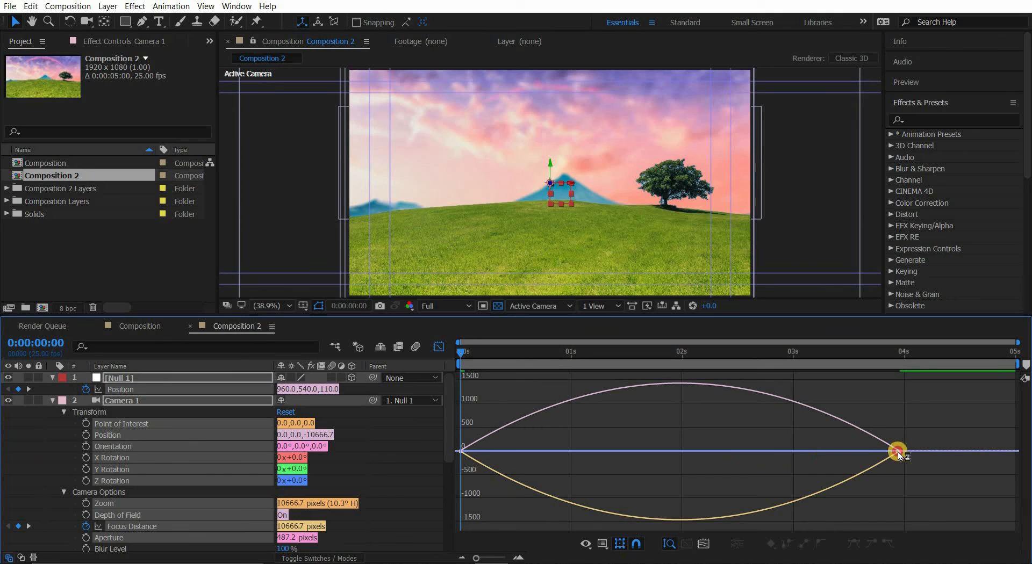
Step: Try to lengthen the incoming ease handle of the null's last Position keyframe on its own
drag(893, 457, 887, 468)
click(857, 420)
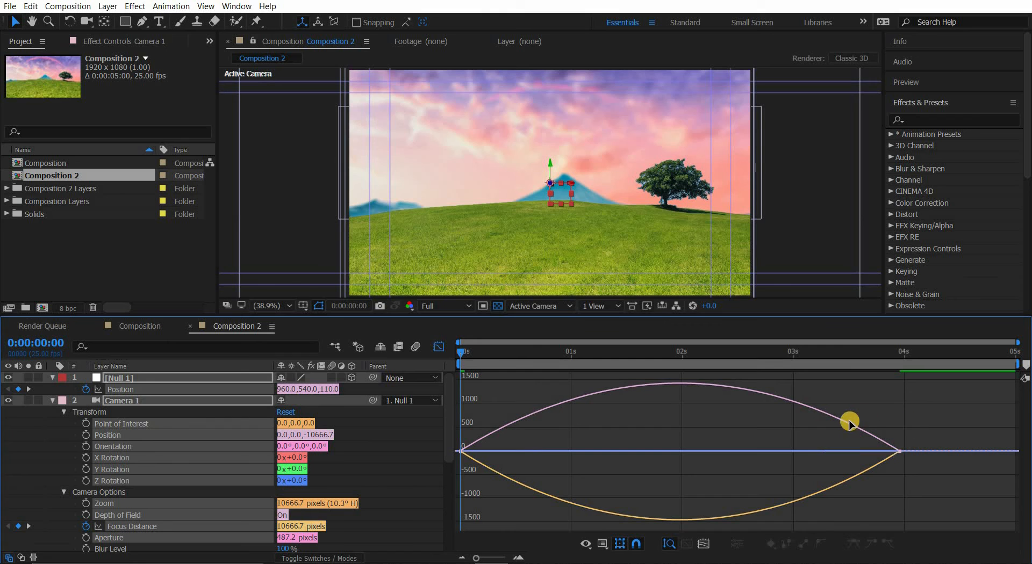
click(844, 426)
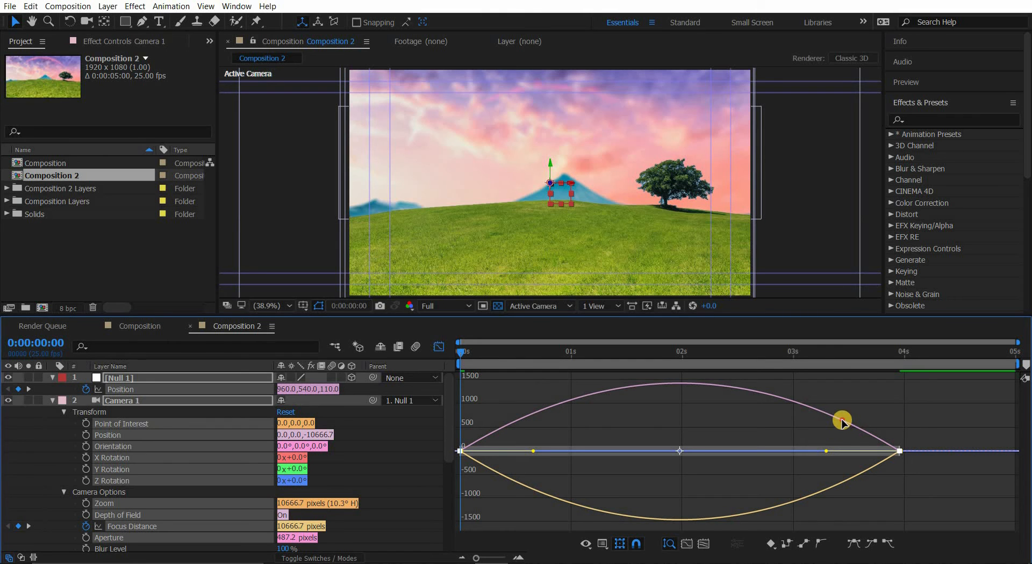
drag(817, 453, 720, 471)
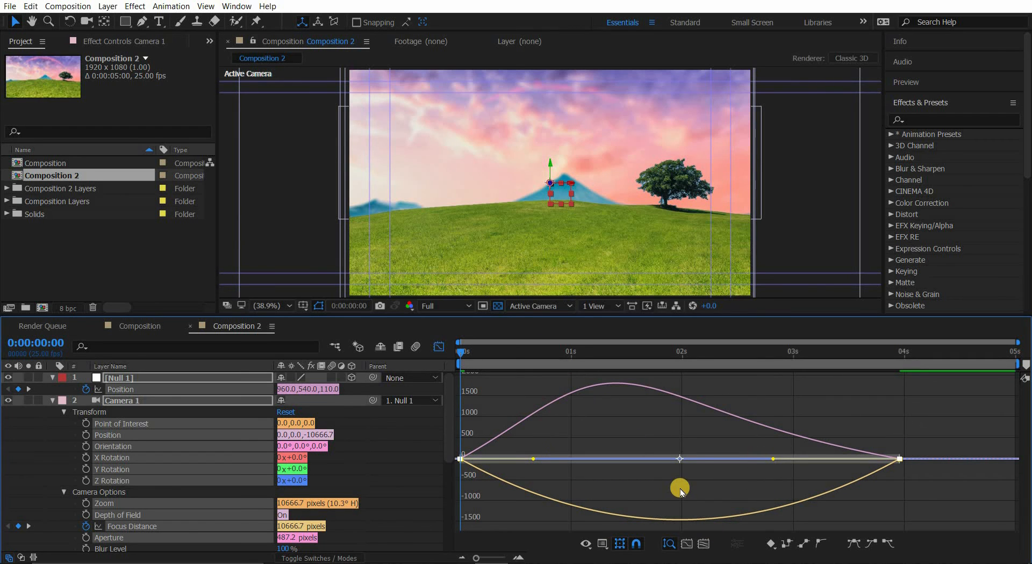
key(F9)
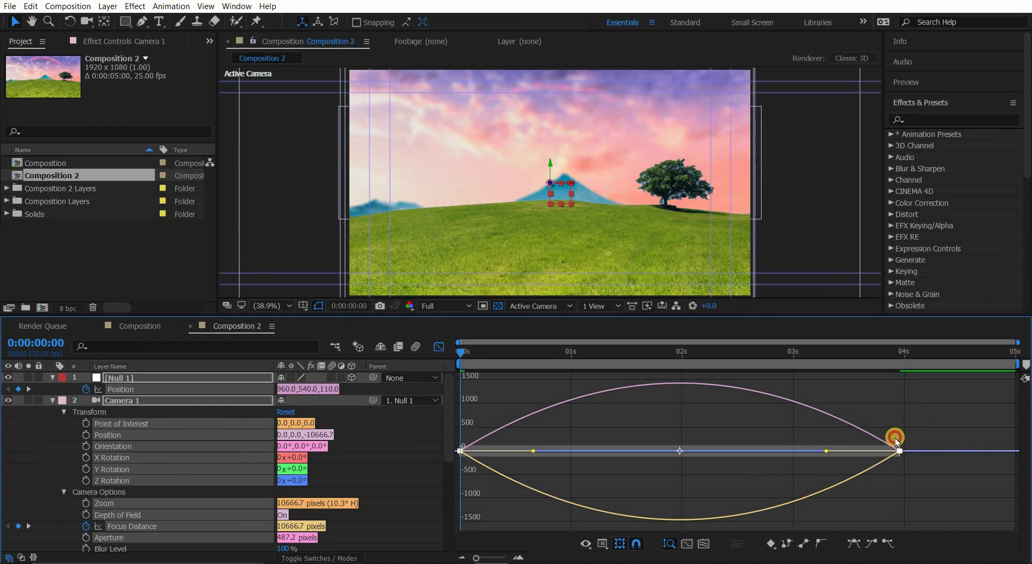
Step: Reshape both speed curves, extending the last keyframes' incoming handles to about 2.7 s and the first keyframes' outgoing handles to about 1.4 s
drag(933, 399, 859, 461)
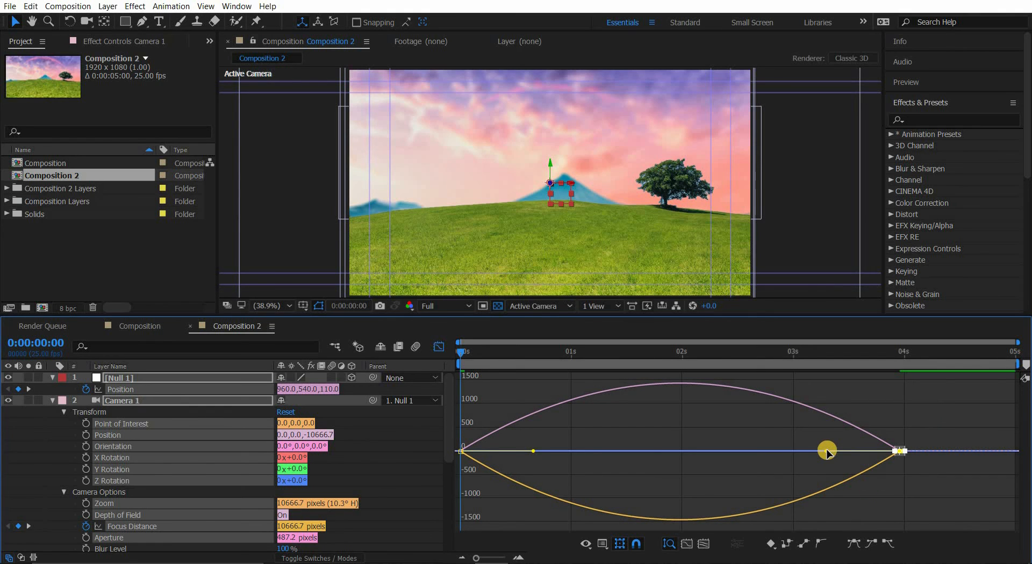
drag(817, 453, 757, 452)
click(459, 451)
drag(460, 451, 571, 398)
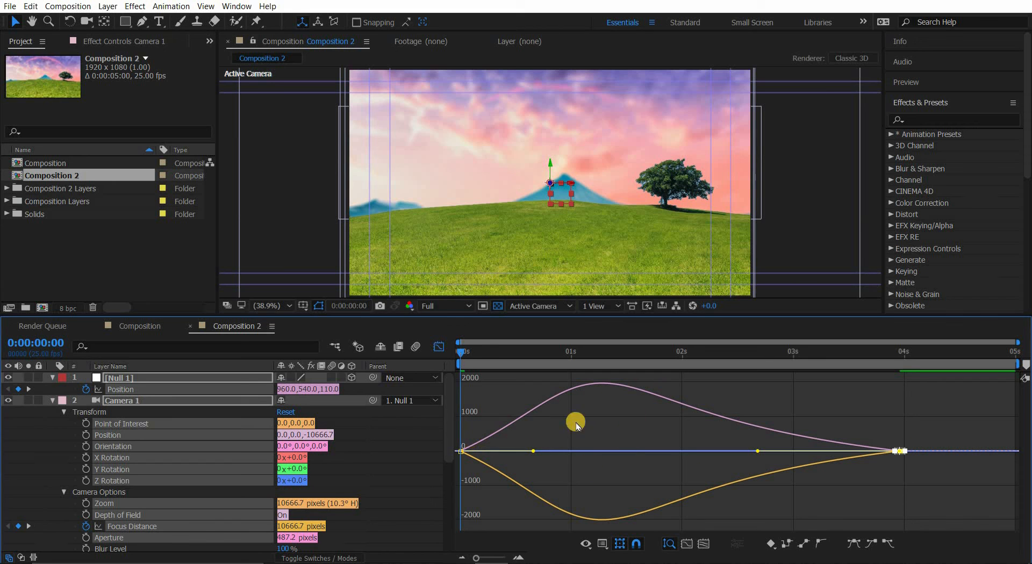
mouse_move(467, 441)
mouse_down()
mouse_move(453, 464)
mouse_move(472, 463)
mouse_up()
click(463, 452)
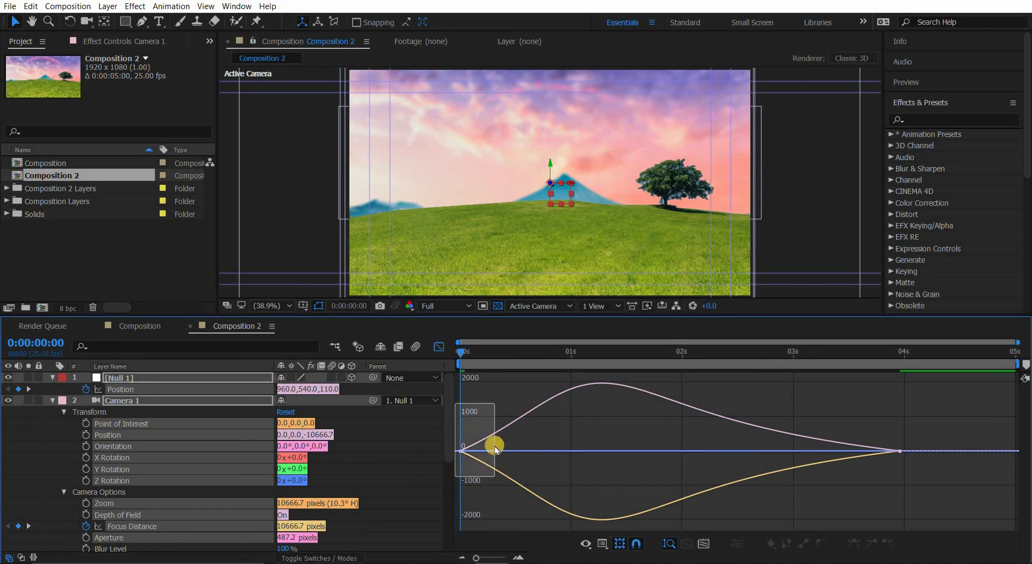
drag(494, 446, 691, 456)
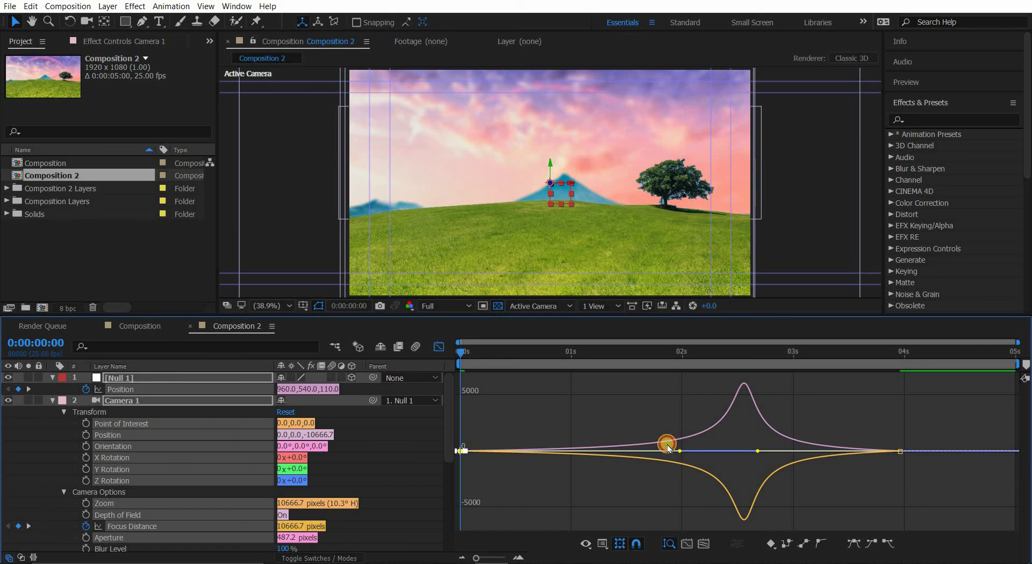
drag(668, 447, 630, 424)
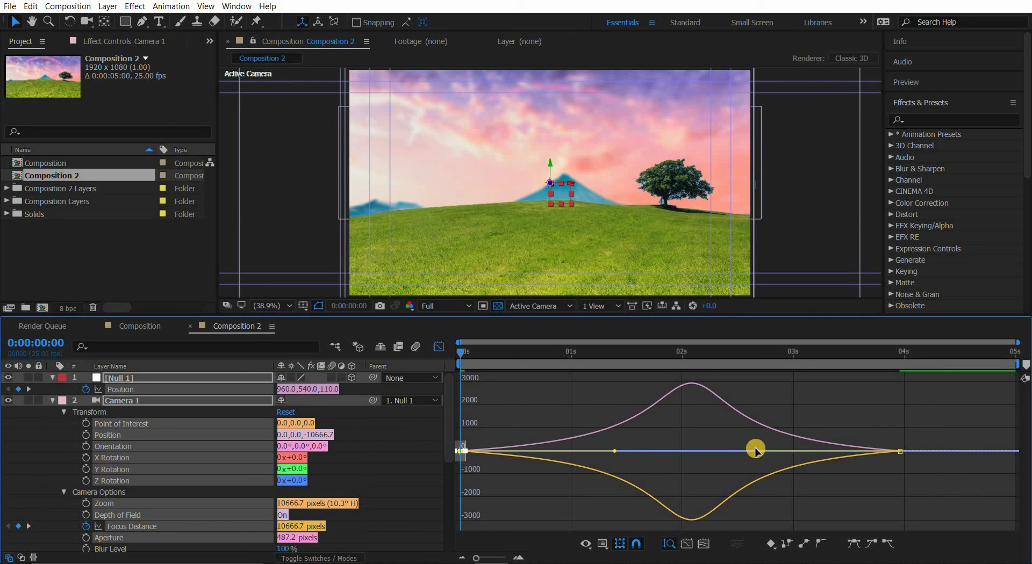
Step: Sharpen both speed peaks by extending the last keyframes' incoming handles to about 2.4 s and the first keyframes' outgoing handles to about 1.6 s
drag(744, 454, 763, 451)
key(ctrl+z)
click(900, 449)
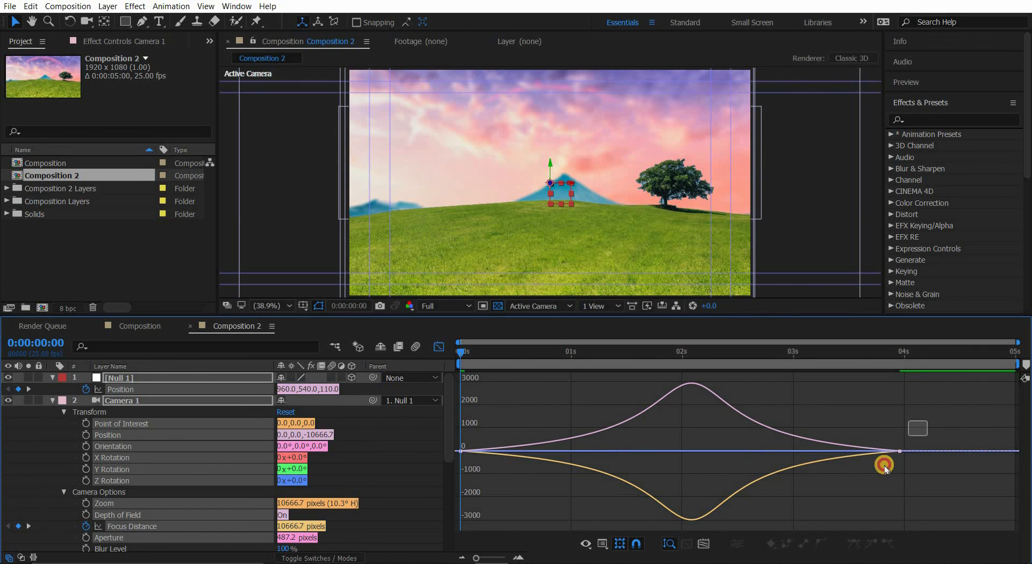
drag(745, 456, 722, 452)
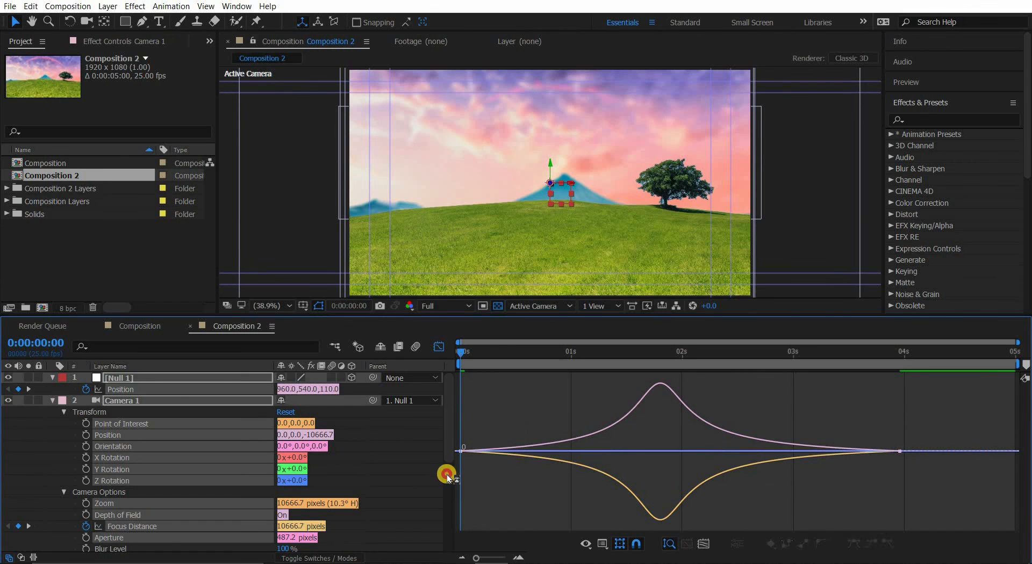
drag(455, 474, 511, 418)
drag(615, 453, 634, 451)
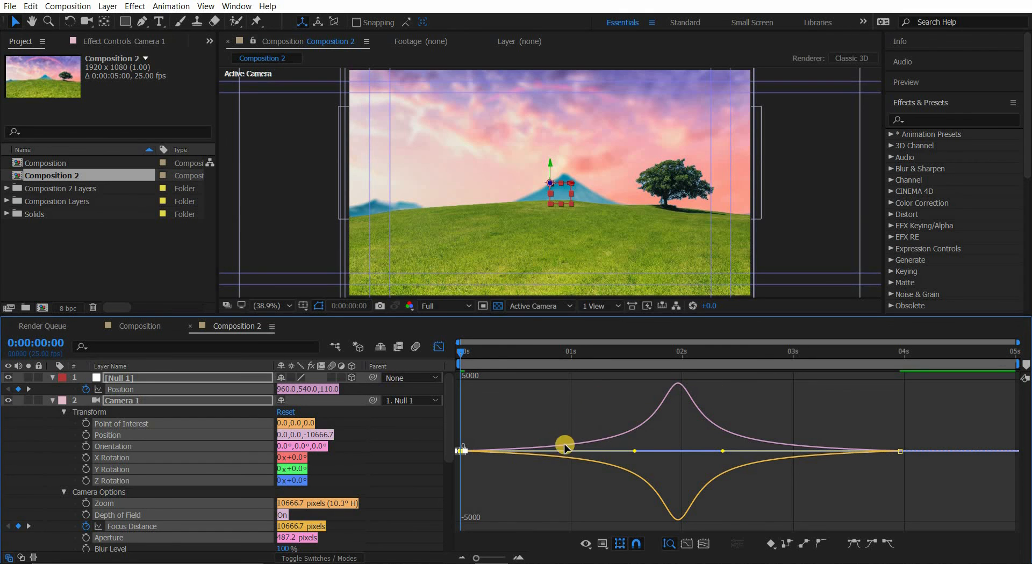
Step: Close the Graph Editor and preview the re-timed camera push-in and focus change from the start
click(437, 349)
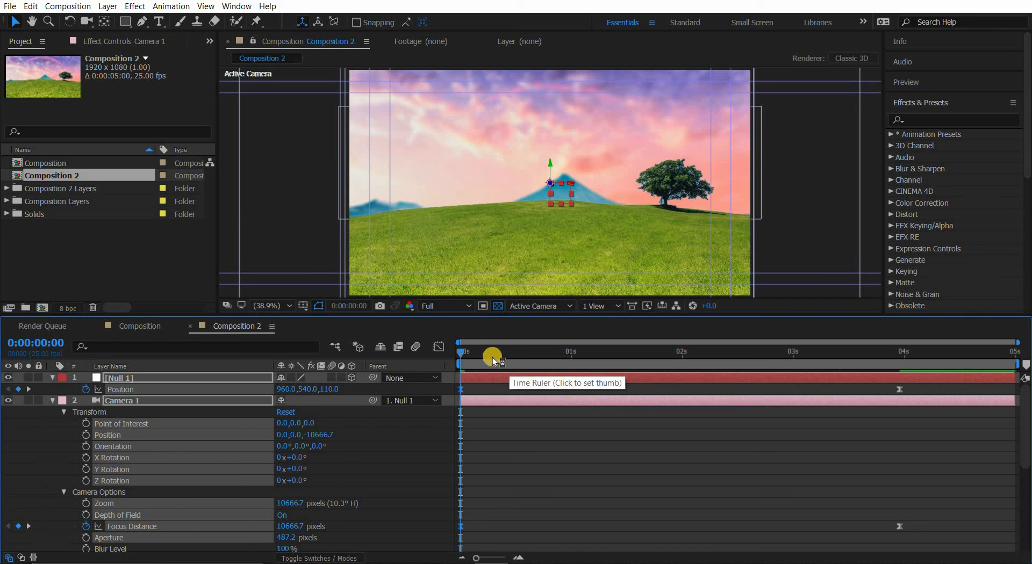
key(space)
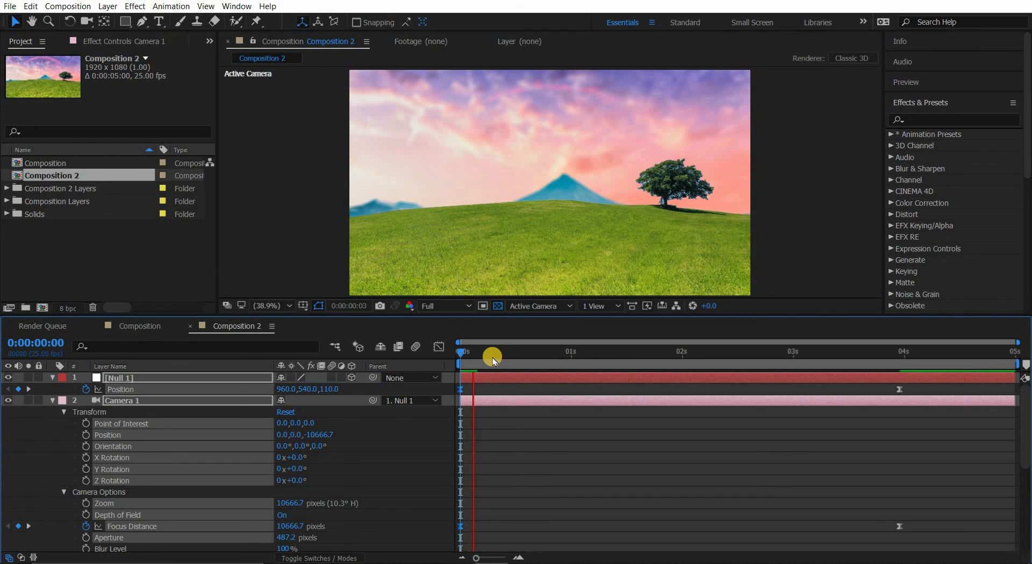